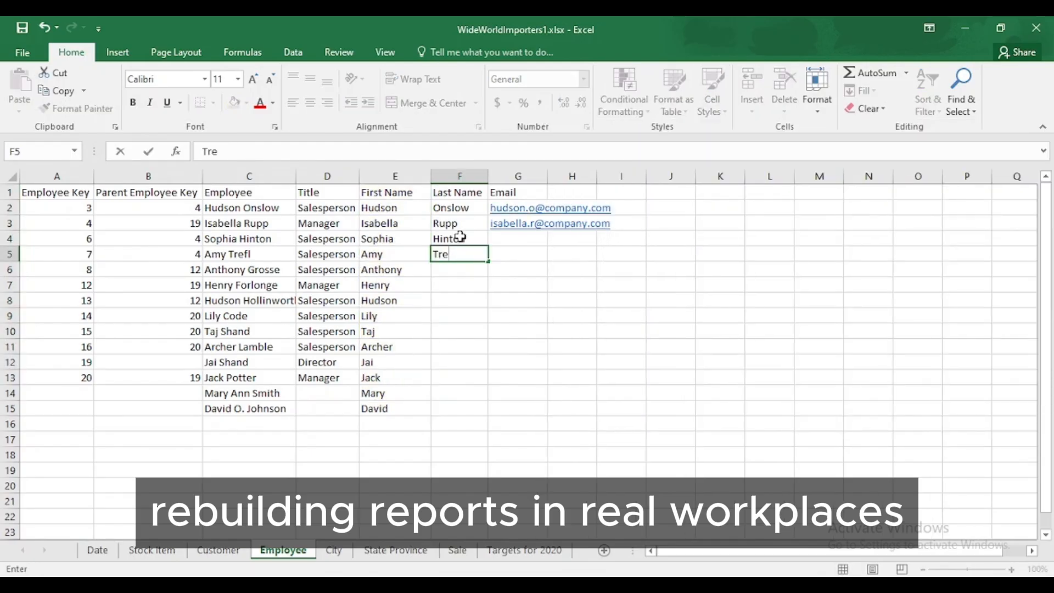
# Enter individual employees' first and last names by hand in the First Name and Last Name columns of the Employee sheet.
pyautogui.write('fi')
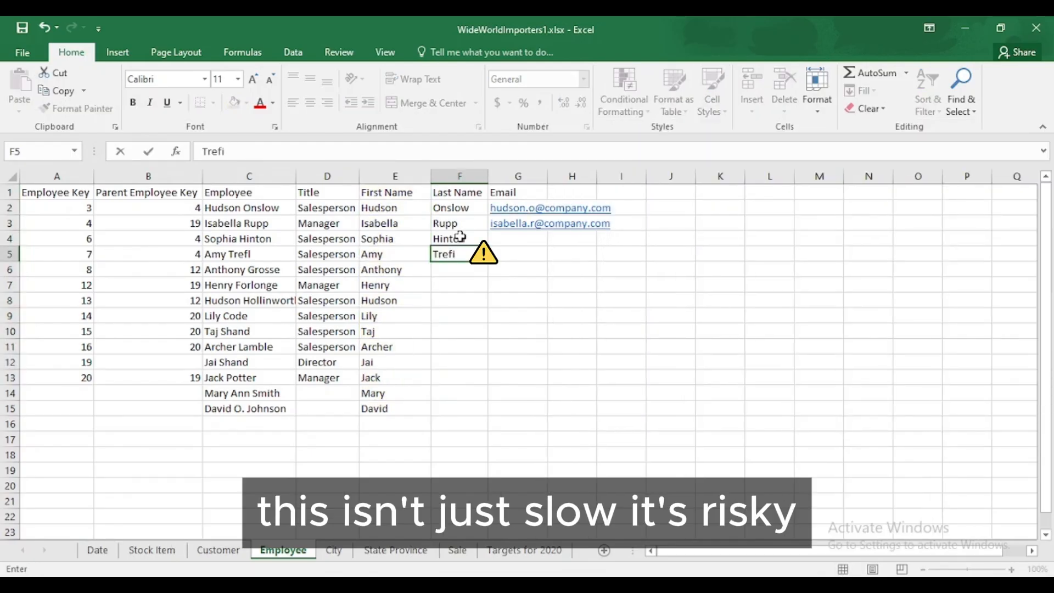
pyautogui.press('Return')
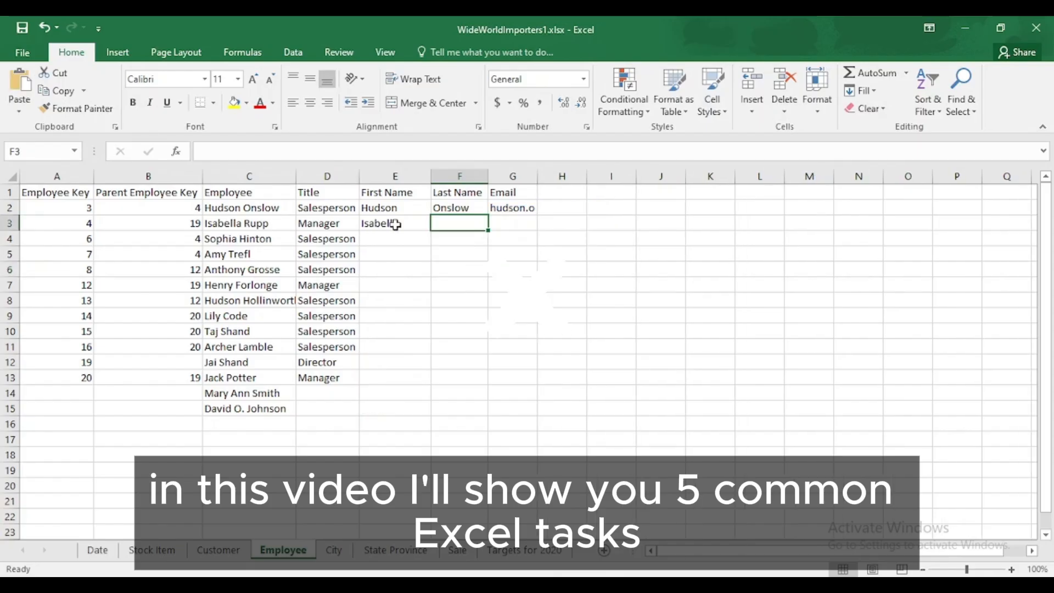
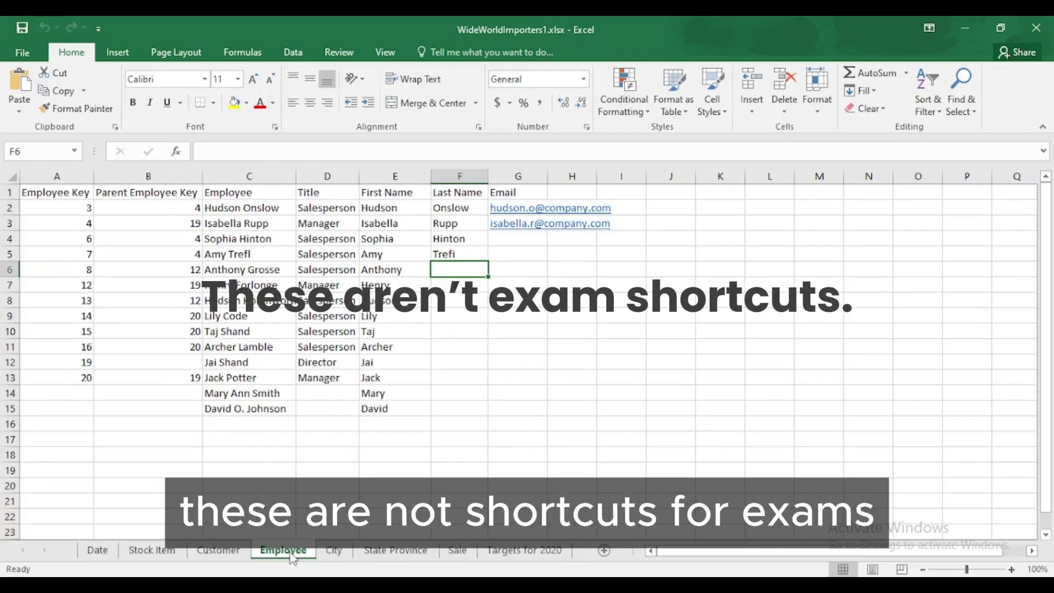
# Look through the sales records on the Sale sheet.
pyautogui.click(443, 556)
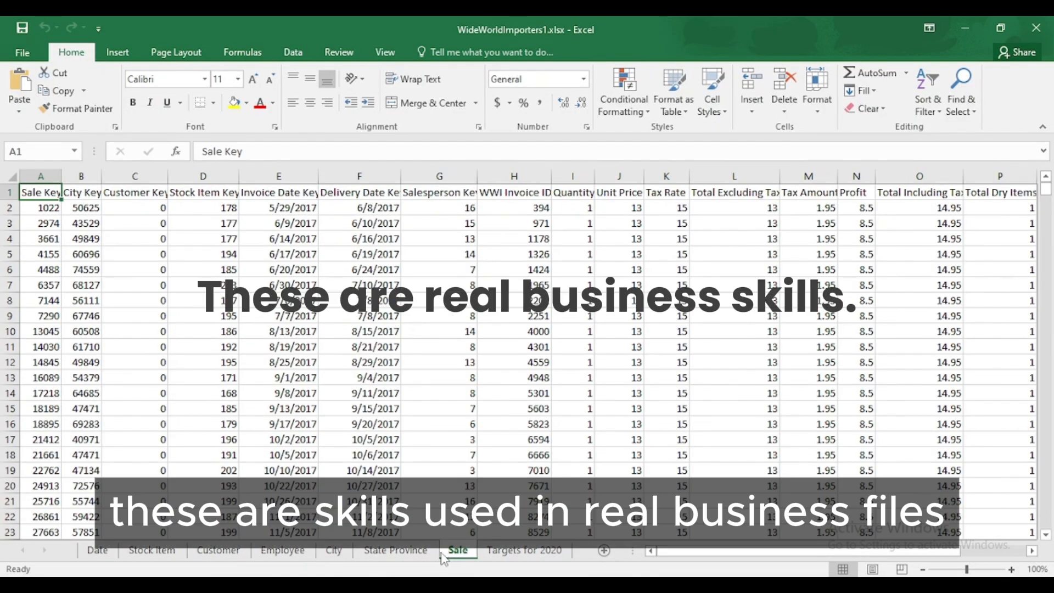
pyautogui.click(524, 551)
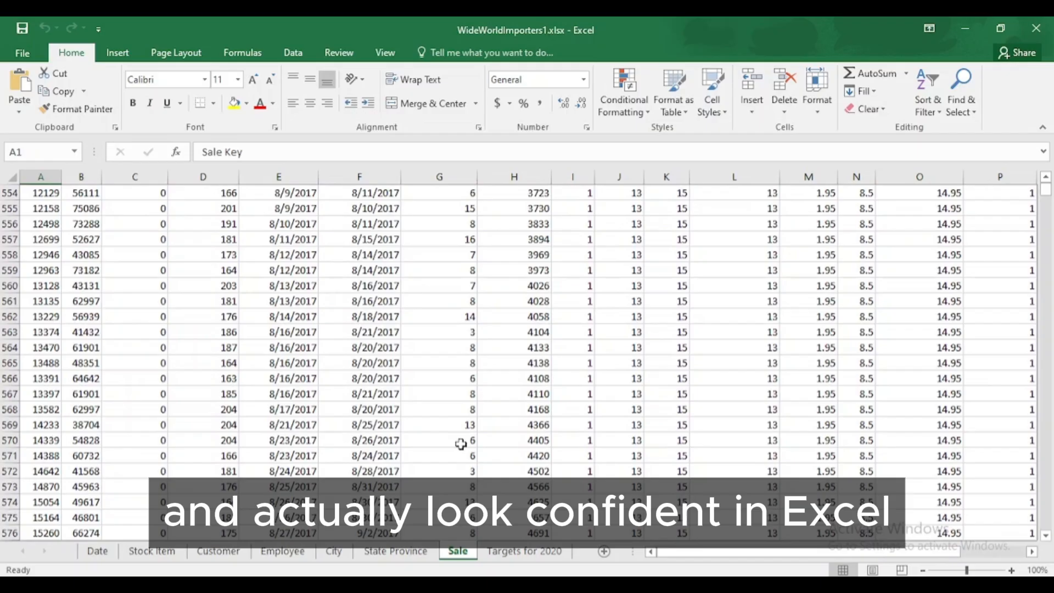
pyautogui.scroll(-20, 460, 444)
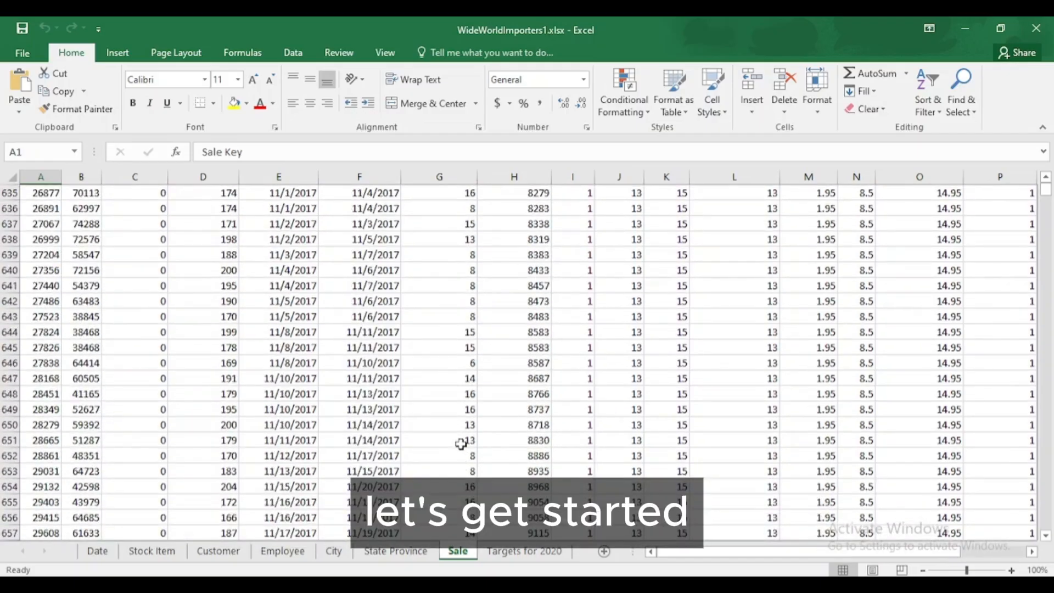
pyautogui.scroll(-20, 460, 444)
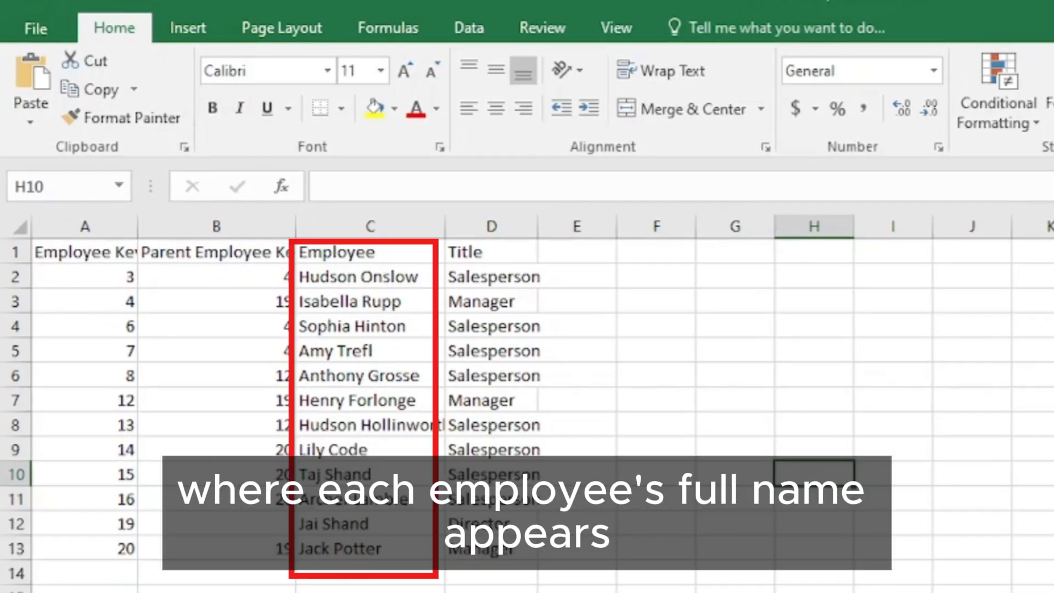
# Add the headers First Name, Last Name and Email in cells E1 to G1, beside the Title column.
pyautogui.click(574, 258)
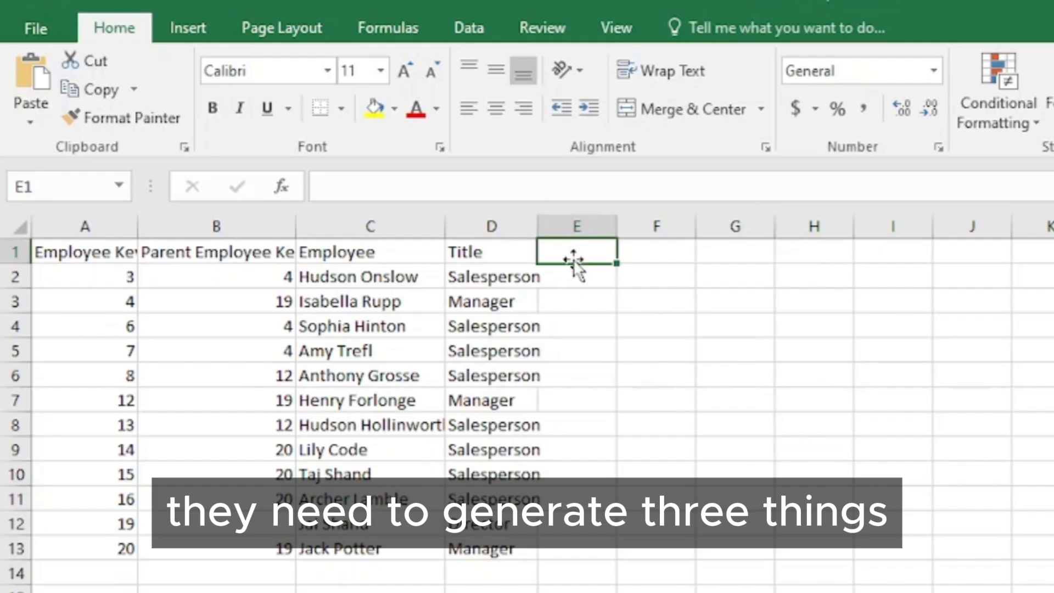
pyautogui.write('First Name')
pyautogui.press('Tab')
pyautogui.write('Last ')
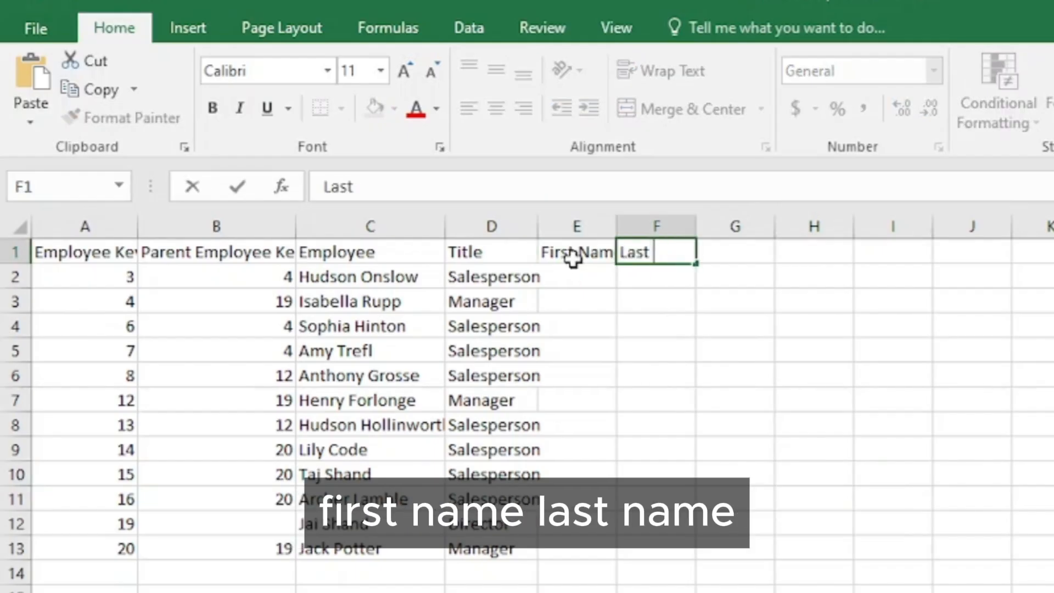
pyautogui.write('Nam')
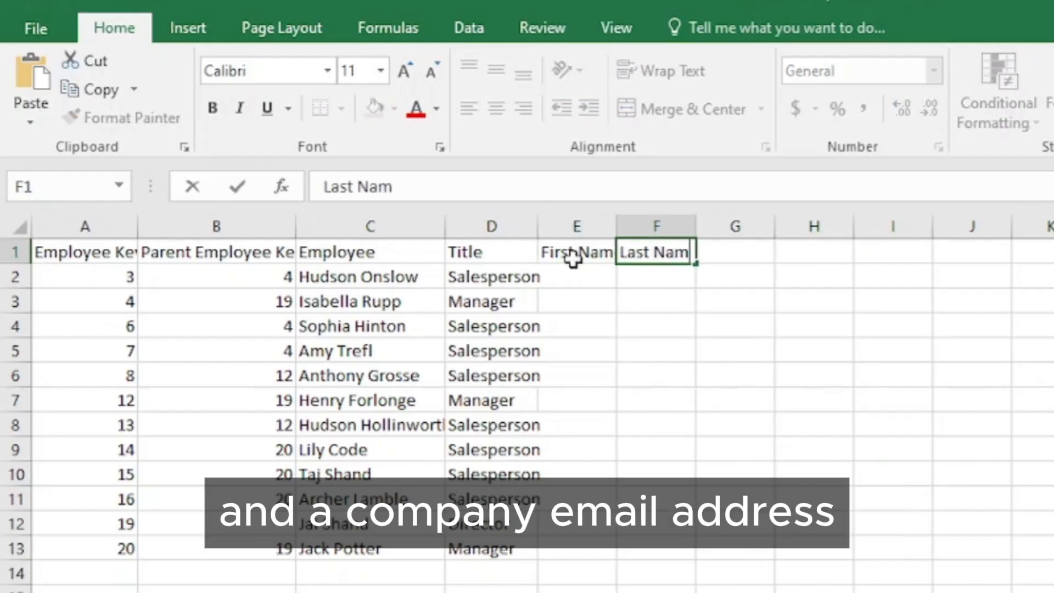
pyautogui.write('e')
pyautogui.press('Tab')
pyautogui.write('Email')
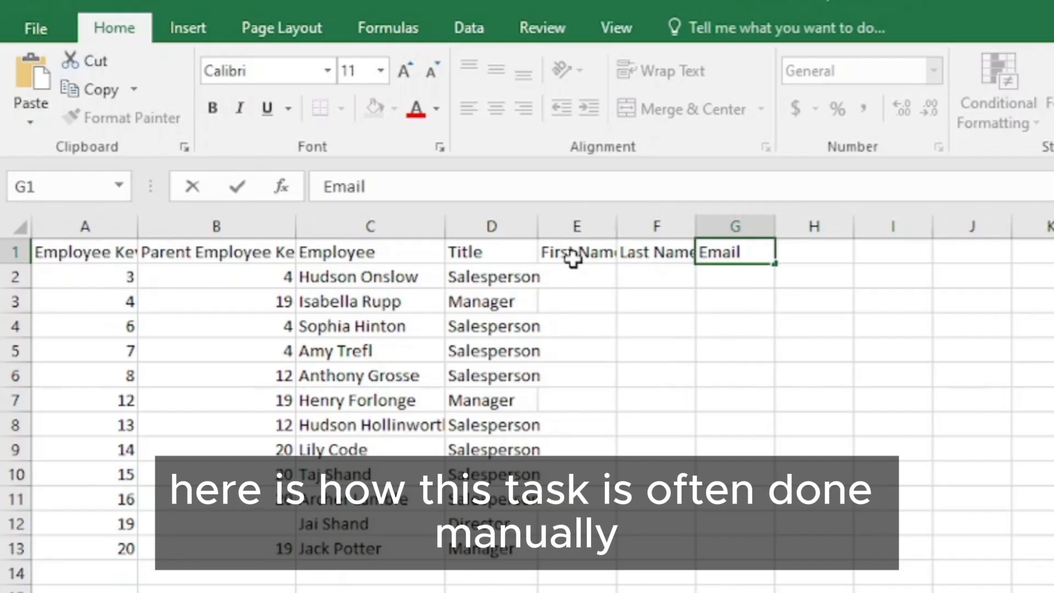
# Enter the first names of the first three employees by hand in cells E2 to E4.
pyautogui.click(573, 264)
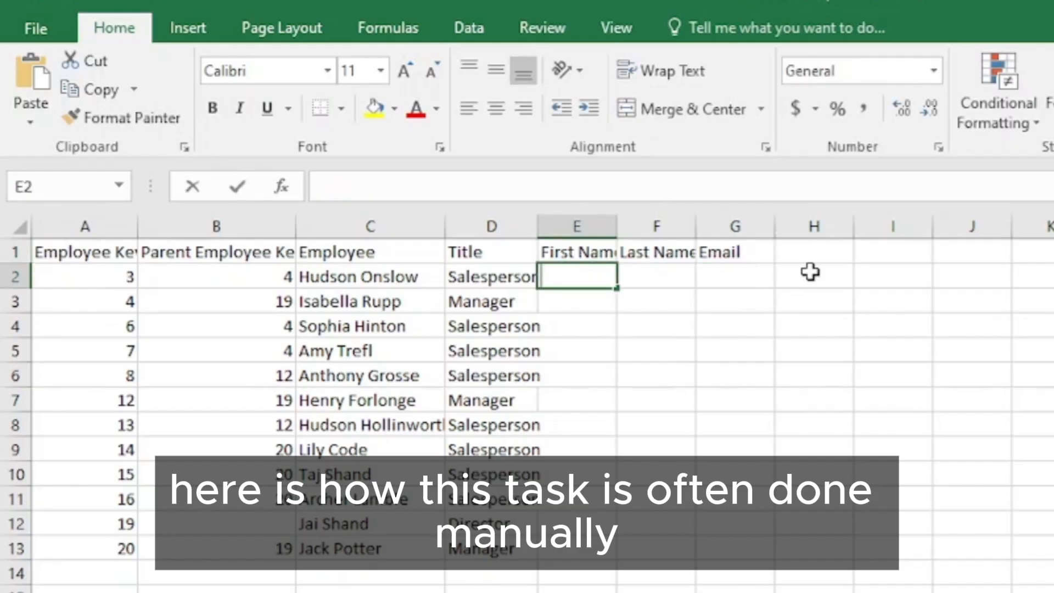
pyautogui.click(582, 300)
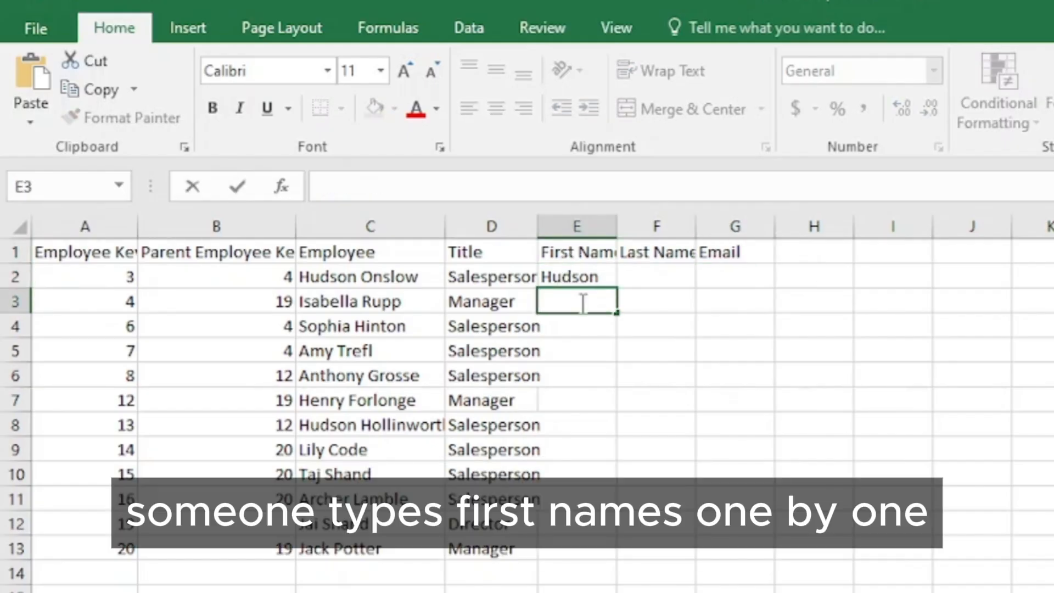
pyautogui.write('Isabel')
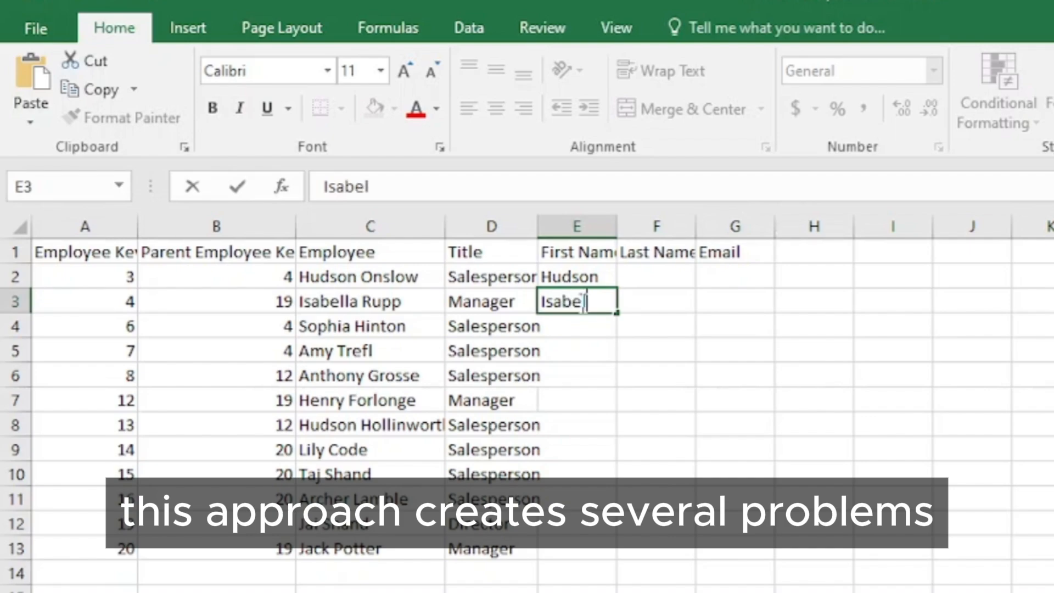
pyautogui.write('l')
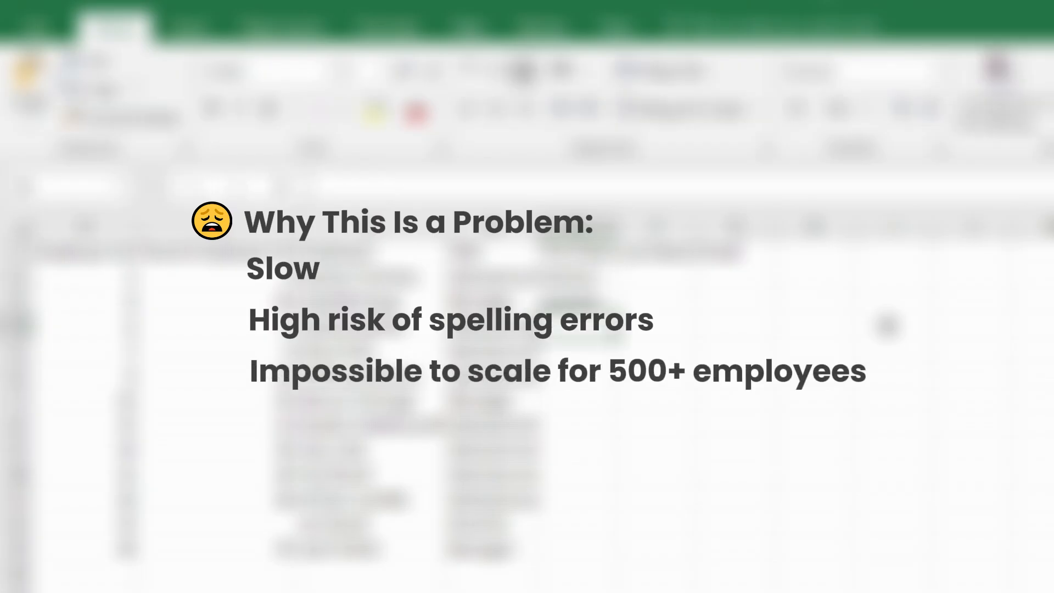
pyautogui.write('So')
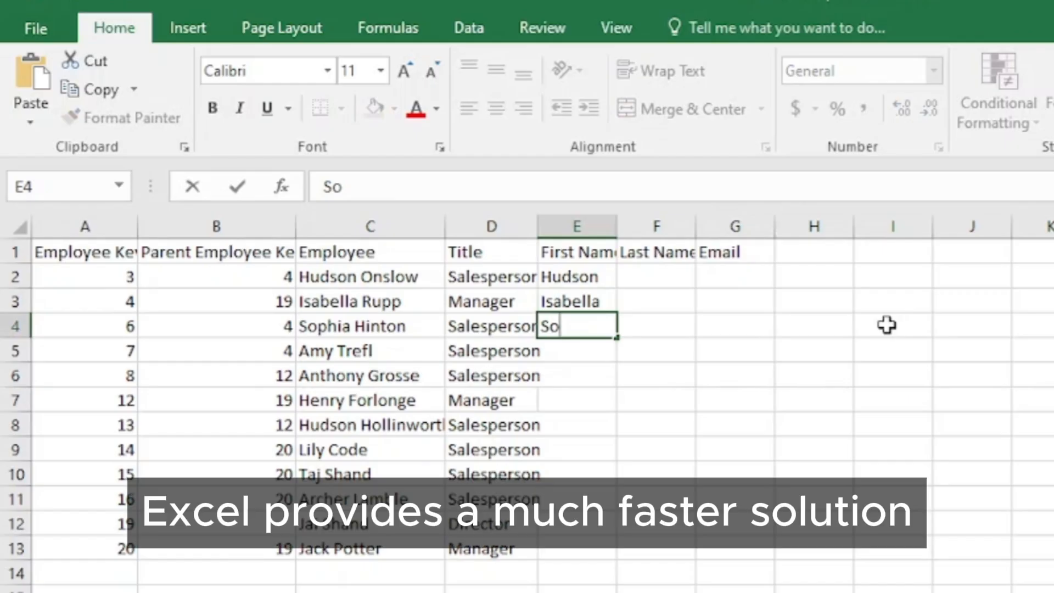
pyautogui.write('phia')
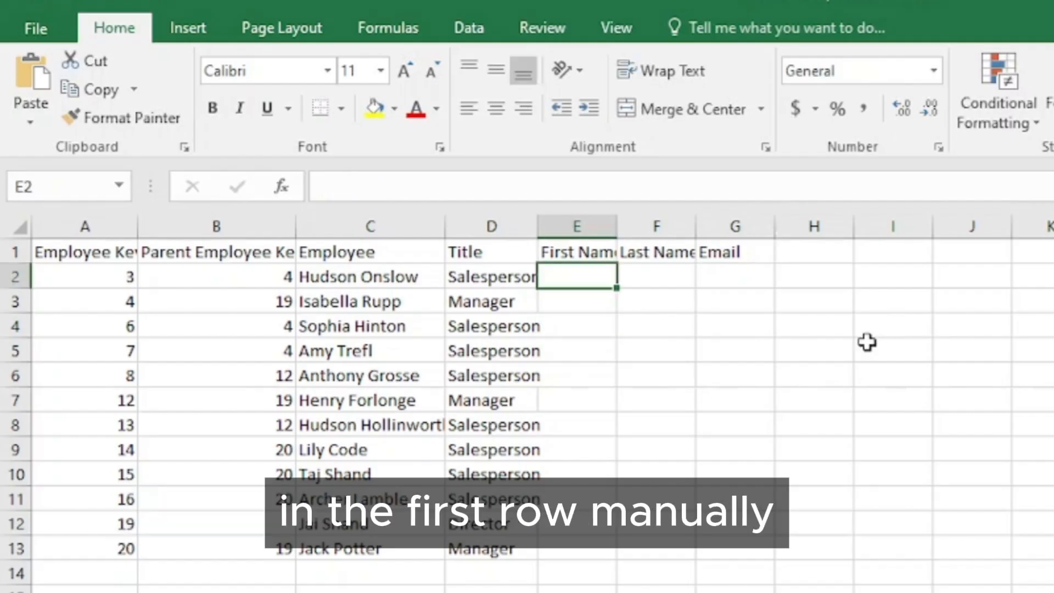
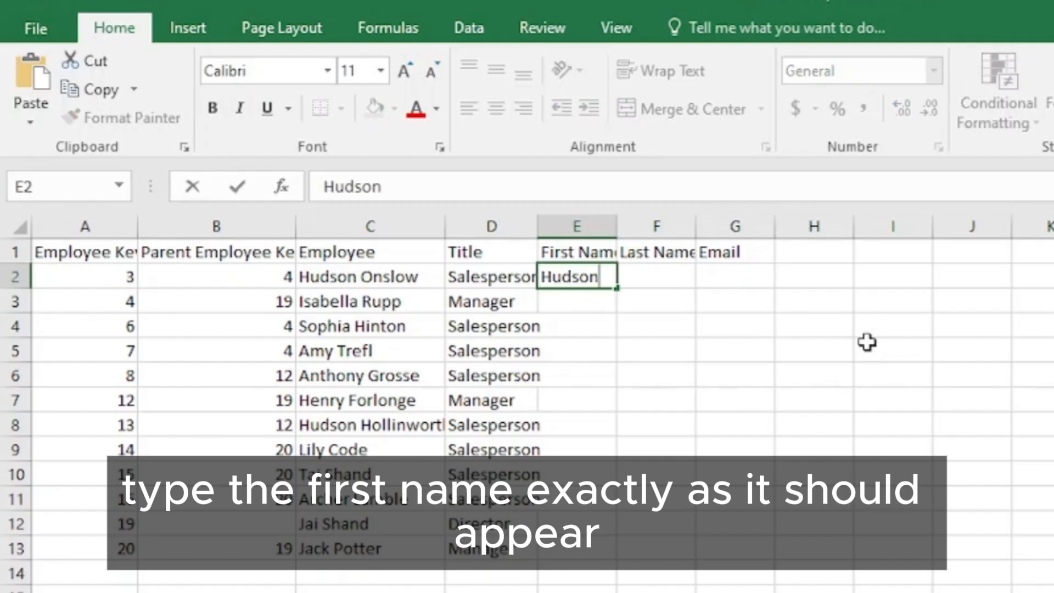
# Enter the first employee's first name in E2 as an example and Flash Fill the rest of the First Name column.
pyautogui.press('Return')
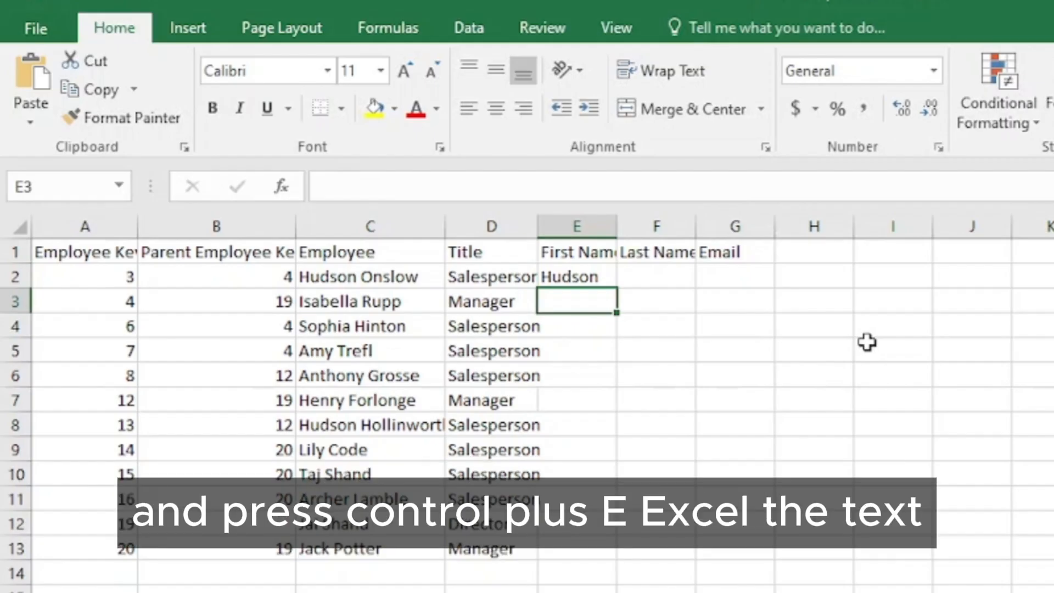
pyautogui.hotkey('ctrl', 'e')
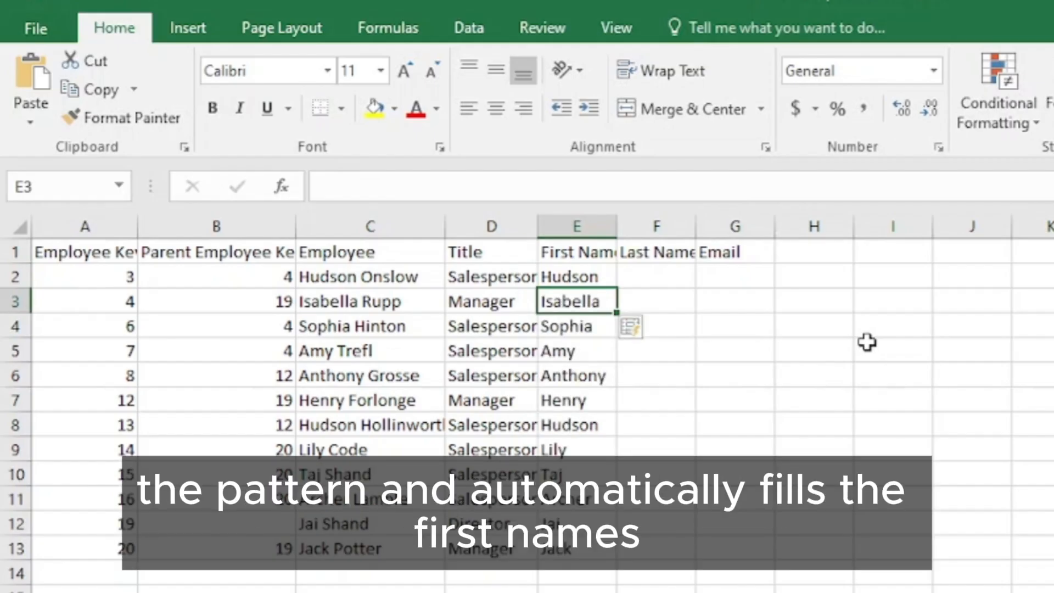
# Enter the first employee's last name in F2 as an example and Flash Fill the rest of the Last Name column.
pyautogui.click(666, 278)
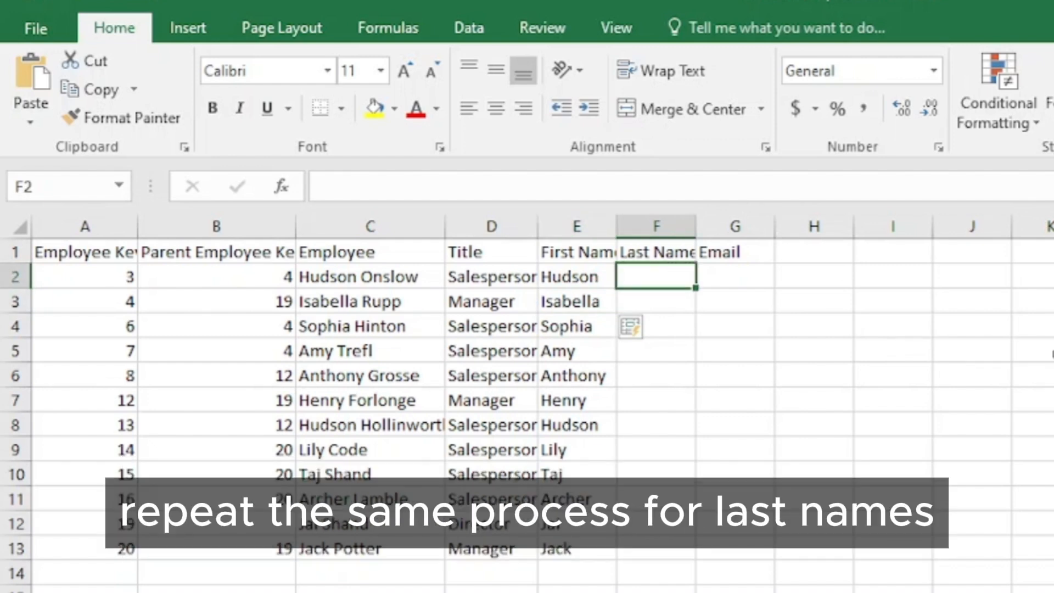
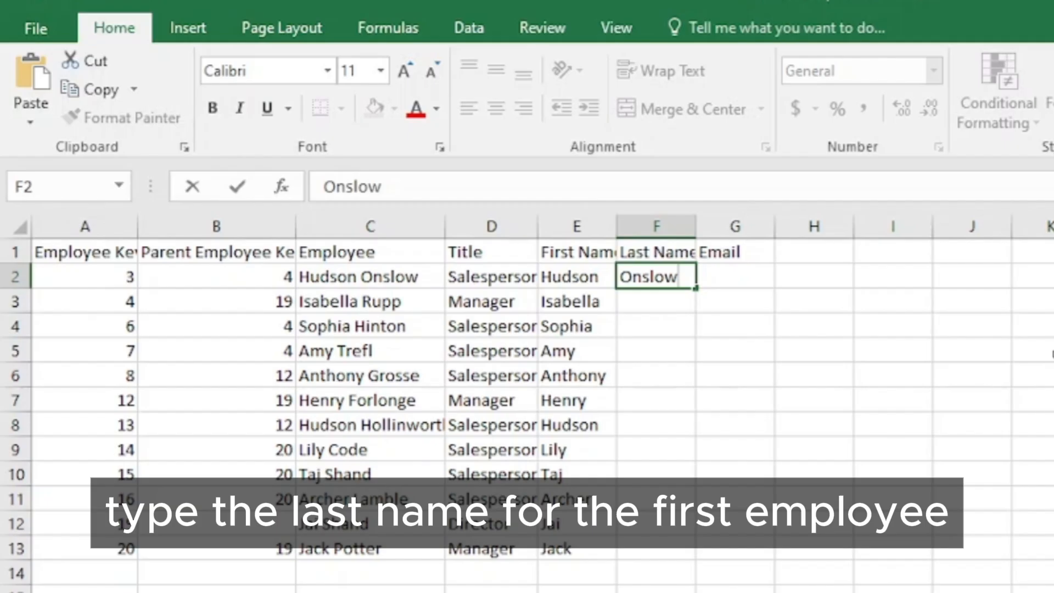
pyautogui.press('Return')
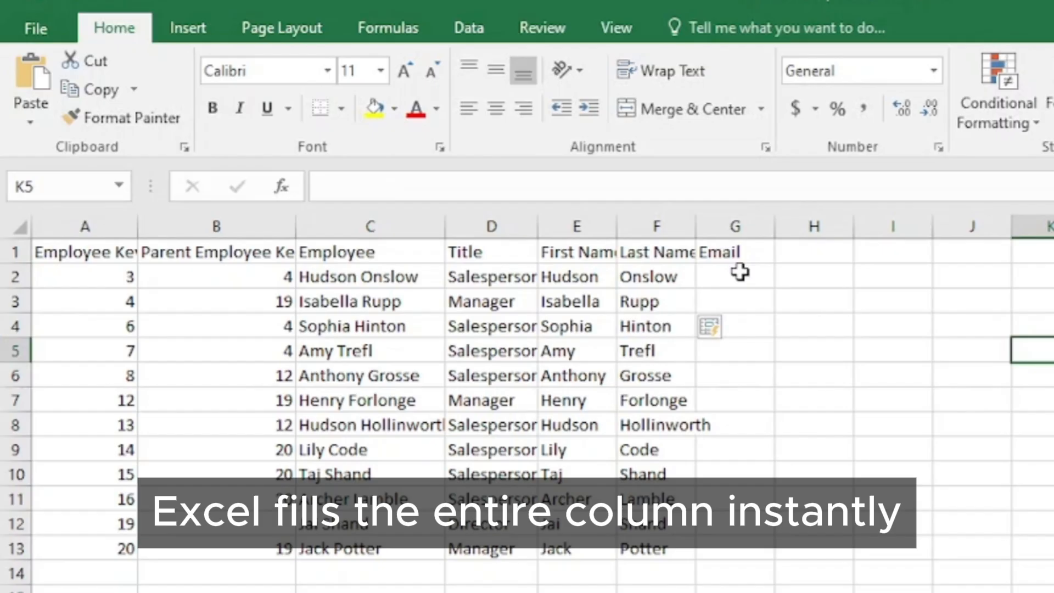
# Enter the first employee's company email in G2, using the format first name, dot, last initial, at company.com.
pyautogui.click(718, 277)
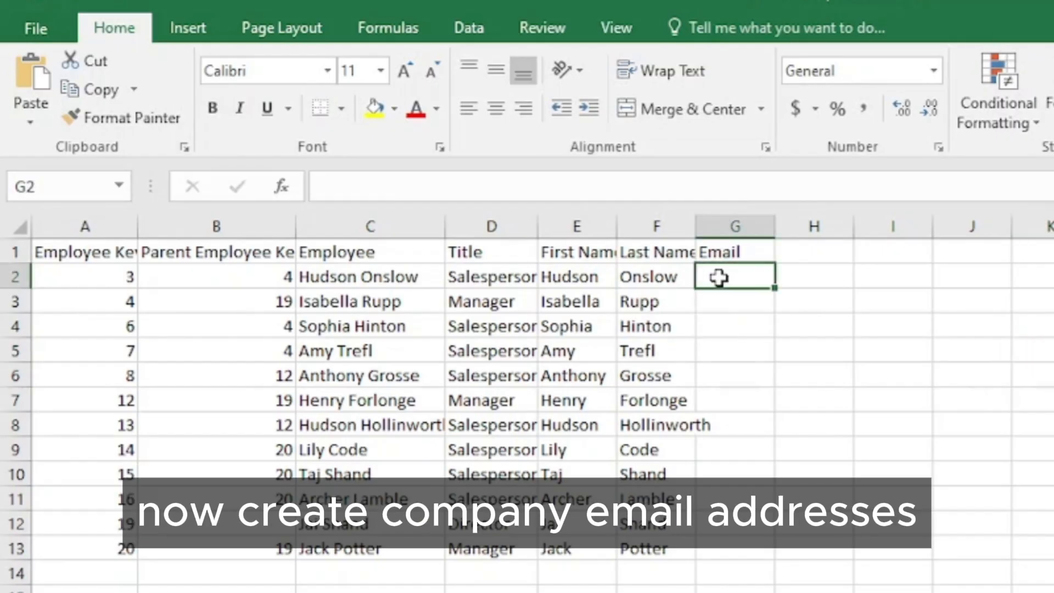
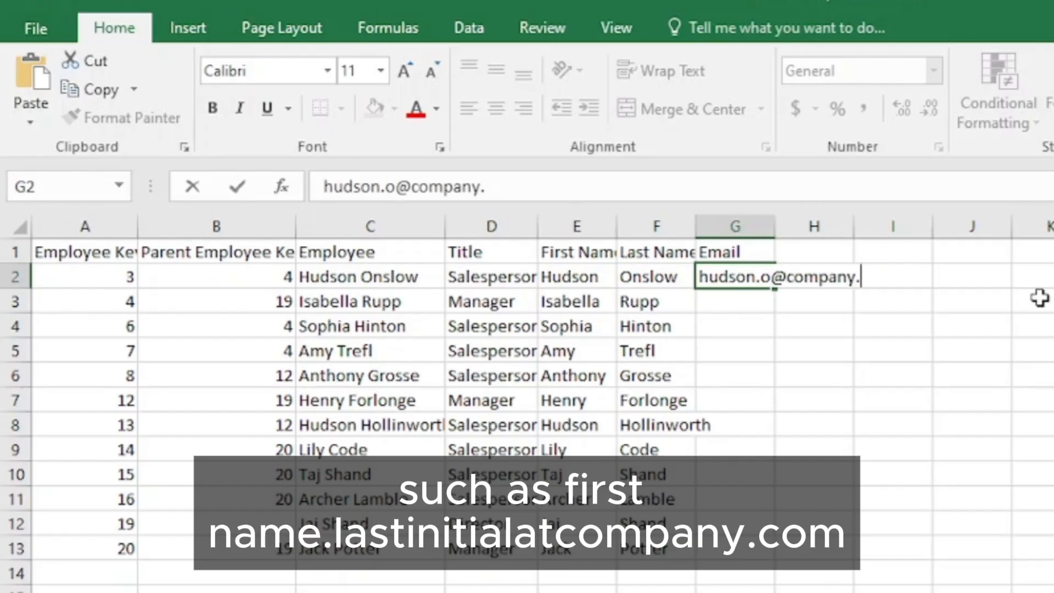
pyautogui.press('Return')
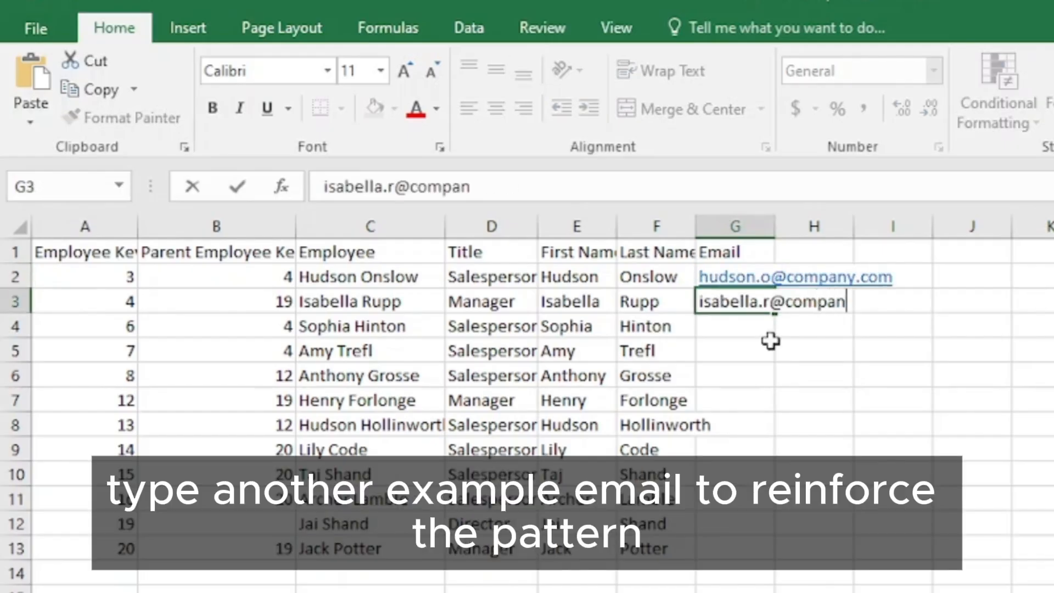
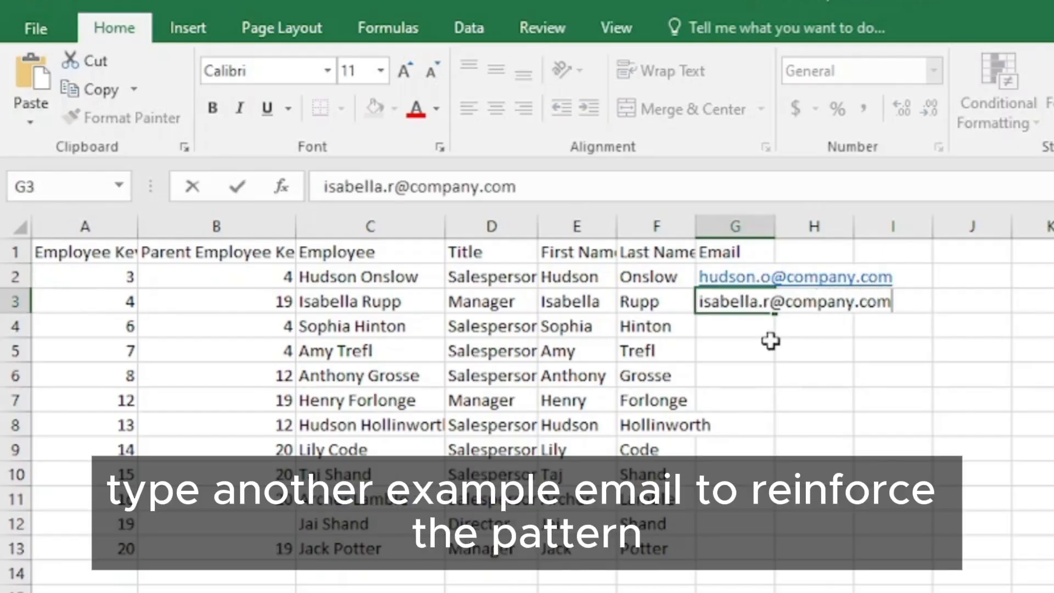
# Enter the second employee's email in G3 in the same format and Flash Fill the rest of the Email column.
pyautogui.press('Return')
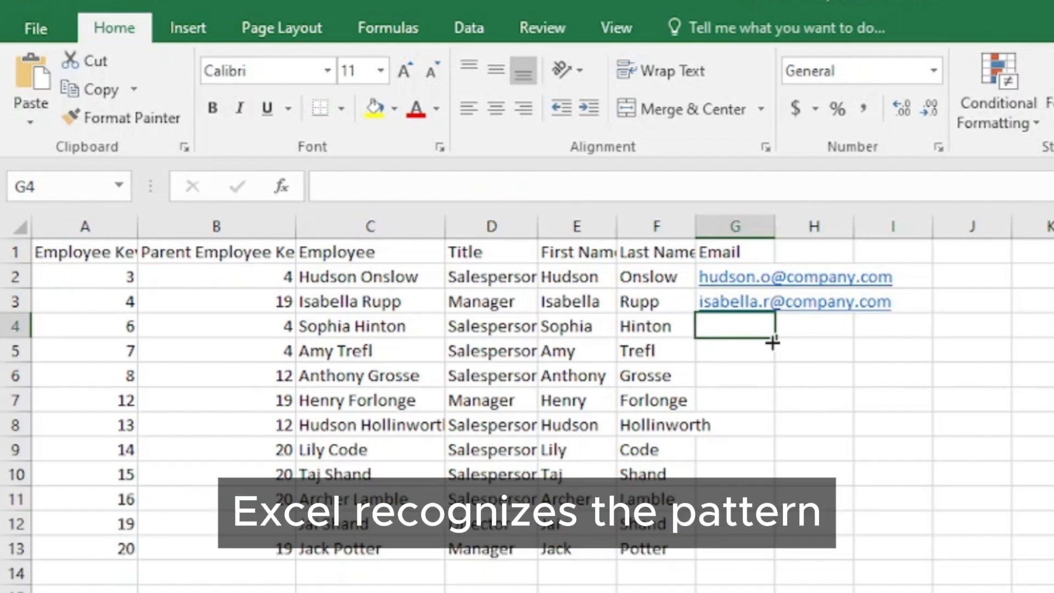
pyautogui.hotkey('ctrl', 'e')
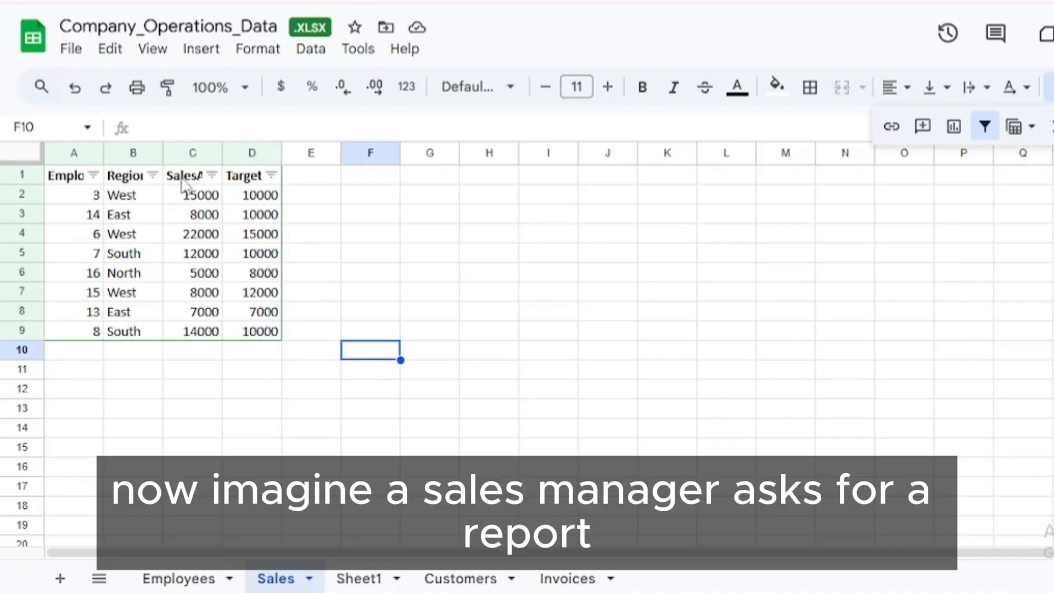
# Filter the Region column of the Sales sheet to show only West, excluding East, North and South.
pyautogui.click(153, 175)
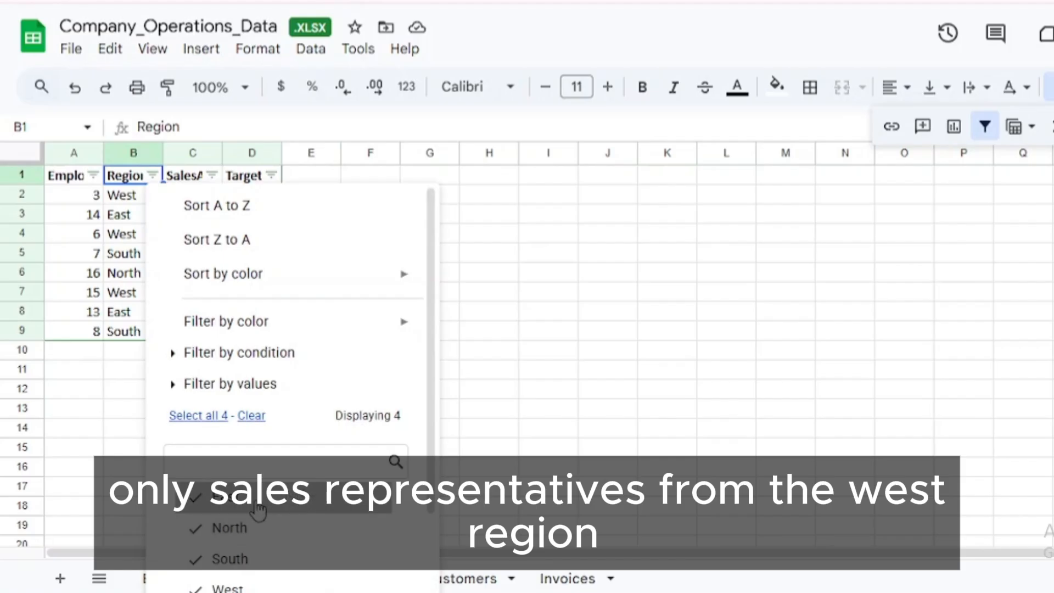
pyautogui.scroll(-2, 258, 510)
pyautogui.click(220, 401)
pyautogui.click(208, 432)
pyautogui.click(214, 464)
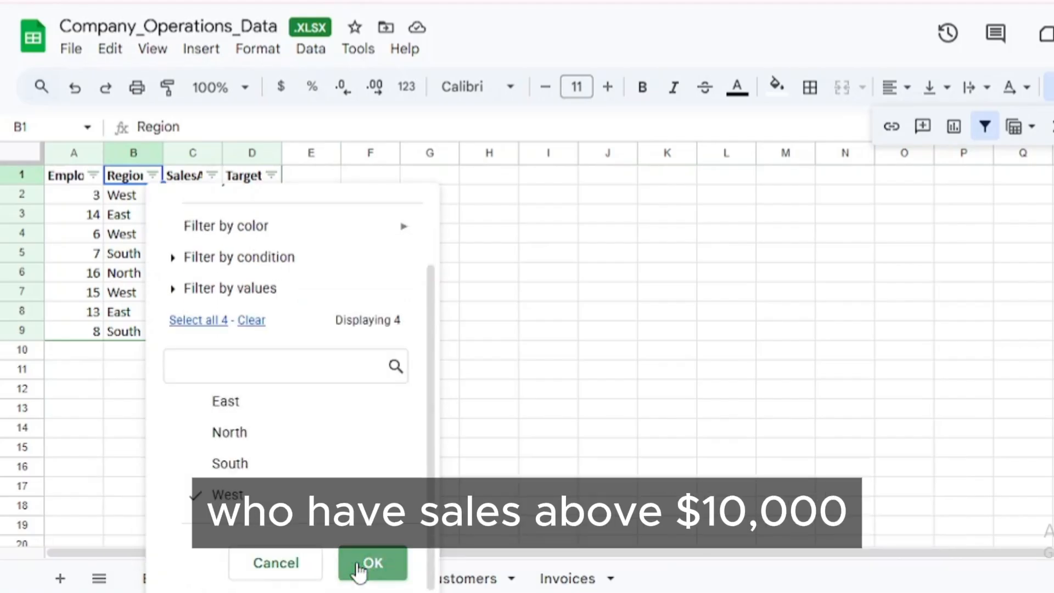
pyautogui.click(358, 565)
# Filter the SalesAmount column by condition to values greater than 10000.
pyautogui.write('100')
pyautogui.write('00')
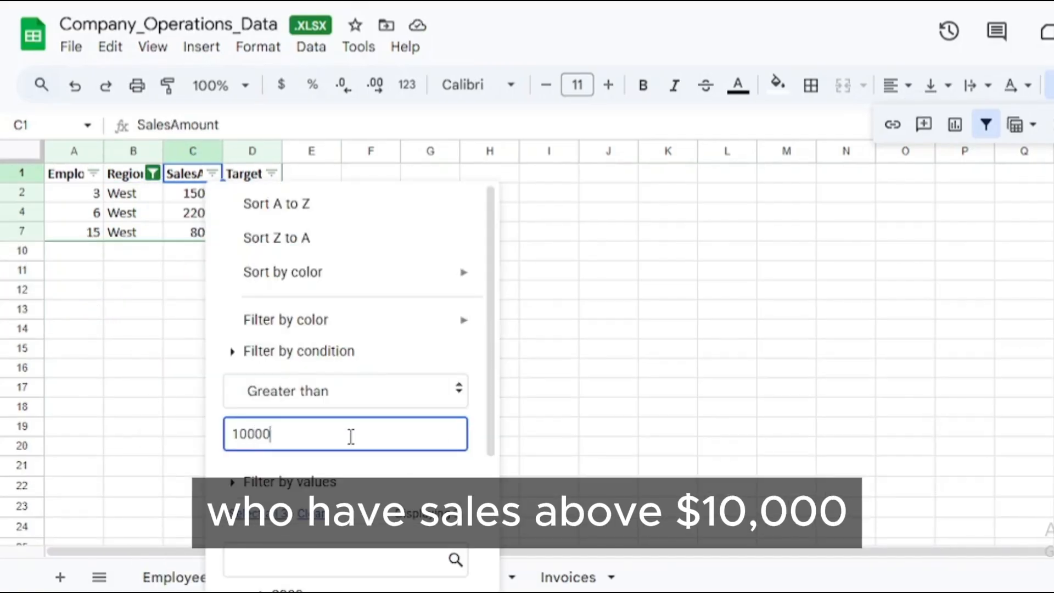
pyautogui.scroll(-3, 351, 436)
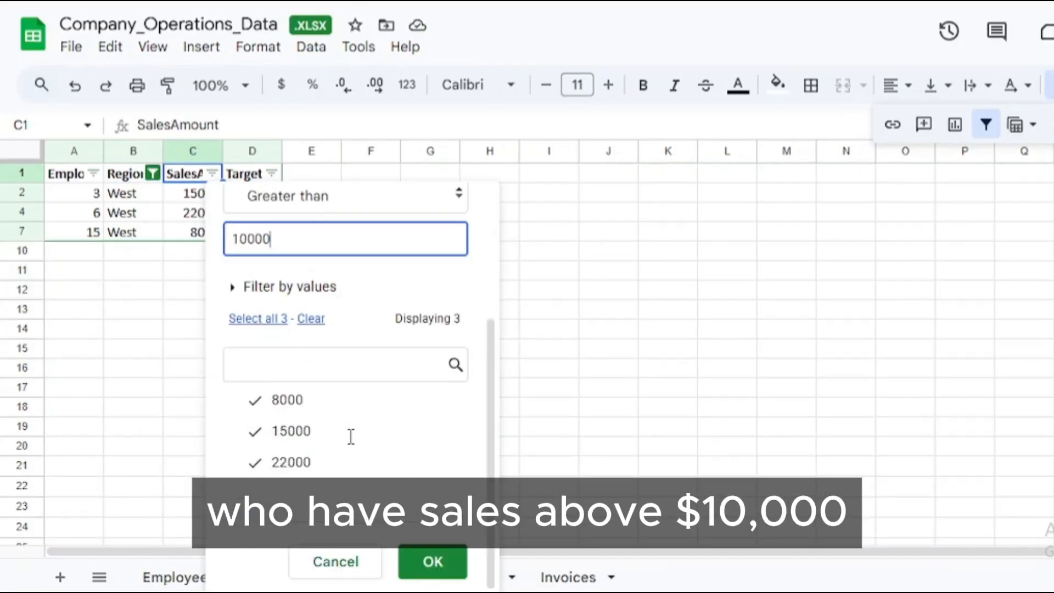
pyautogui.click(434, 564)
# Copy the filtered sales rows with their headers, A1:D4, and paste them into Sheet1 starting at A1.
pyautogui.moveTo(252, 213); pyautogui.dragTo(79, 181)
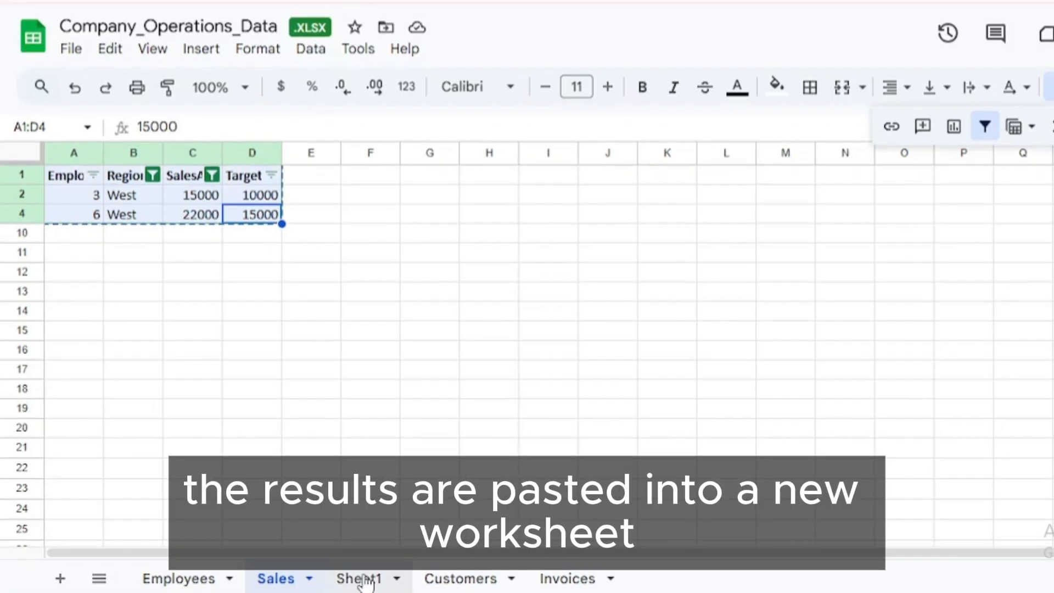
pyautogui.click(360, 578)
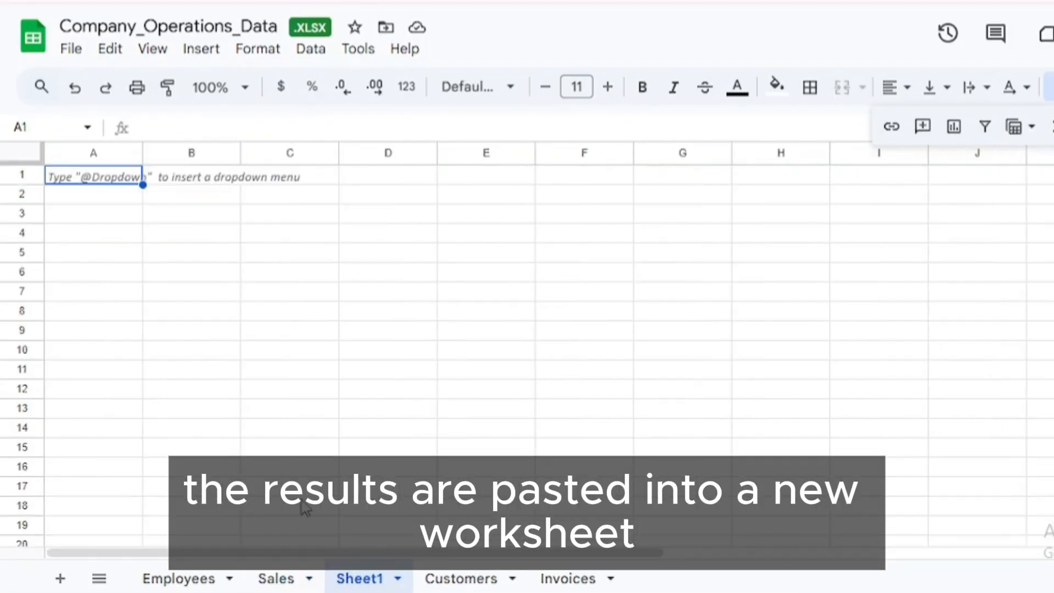
pyautogui.hotkey('ctrl', 'v')
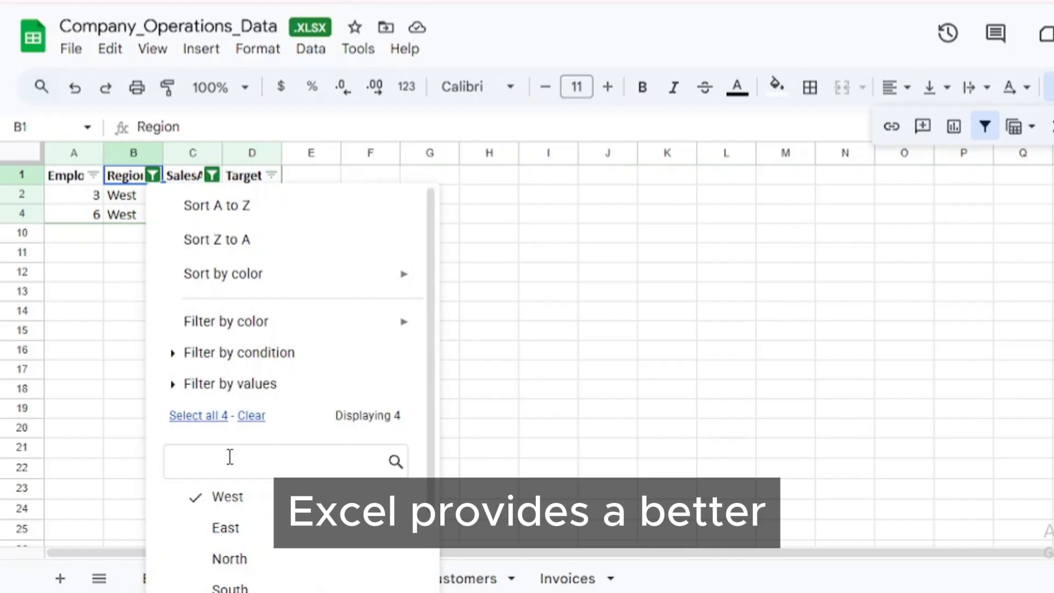
pyautogui.scroll(-1, 297, 446)
pyautogui.scroll(-3, 297, 446)
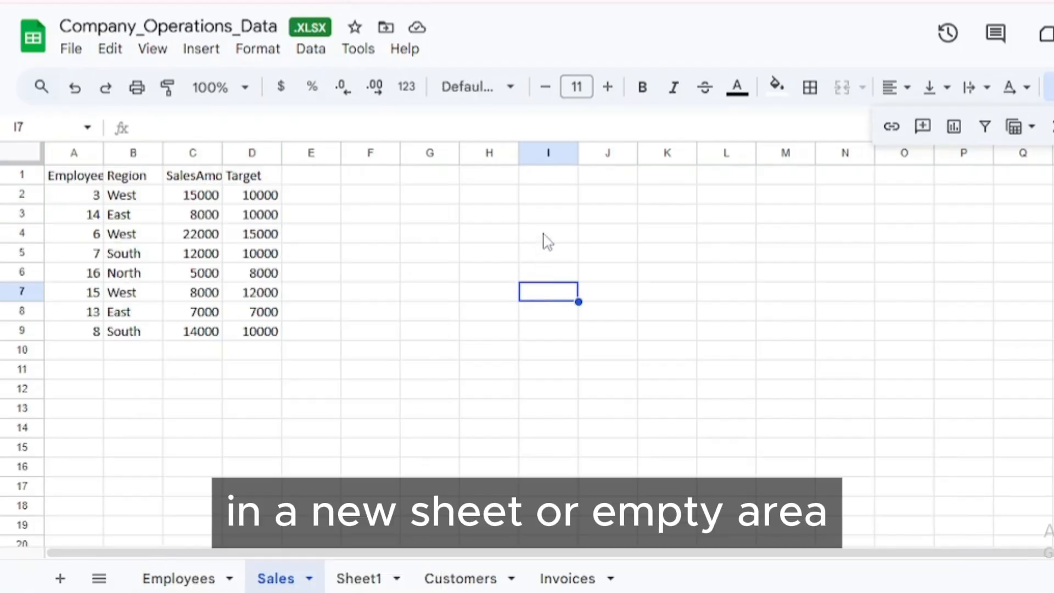
# Enter =FILTER(A:E,(B:B="West")*(C:C>10000)) in H2 of the Sales sheet to list West sales above 10000.
pyautogui.click(498, 202)
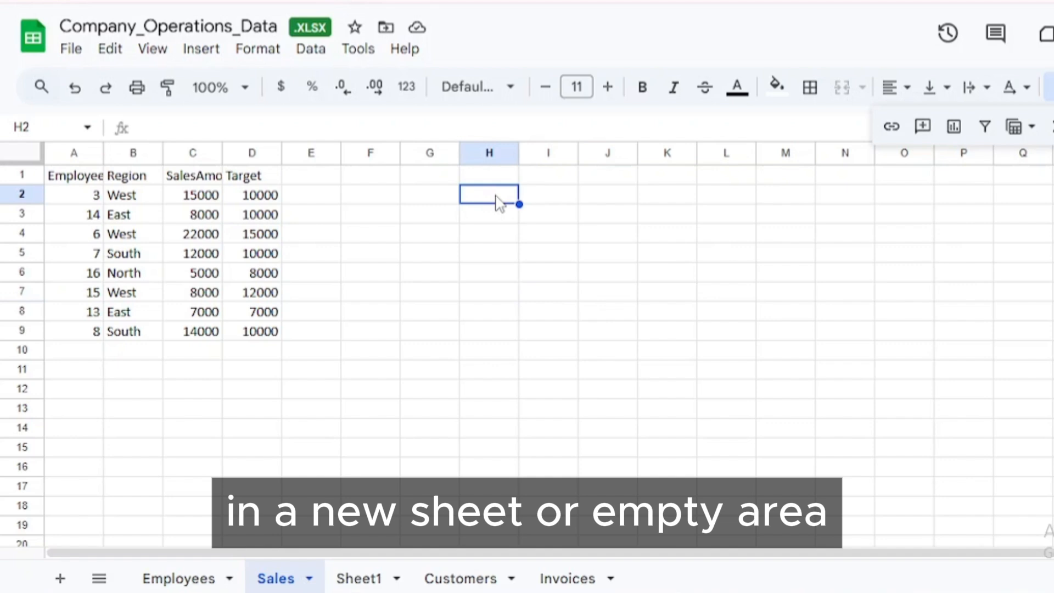
pyautogui.write('=FILTER(A')
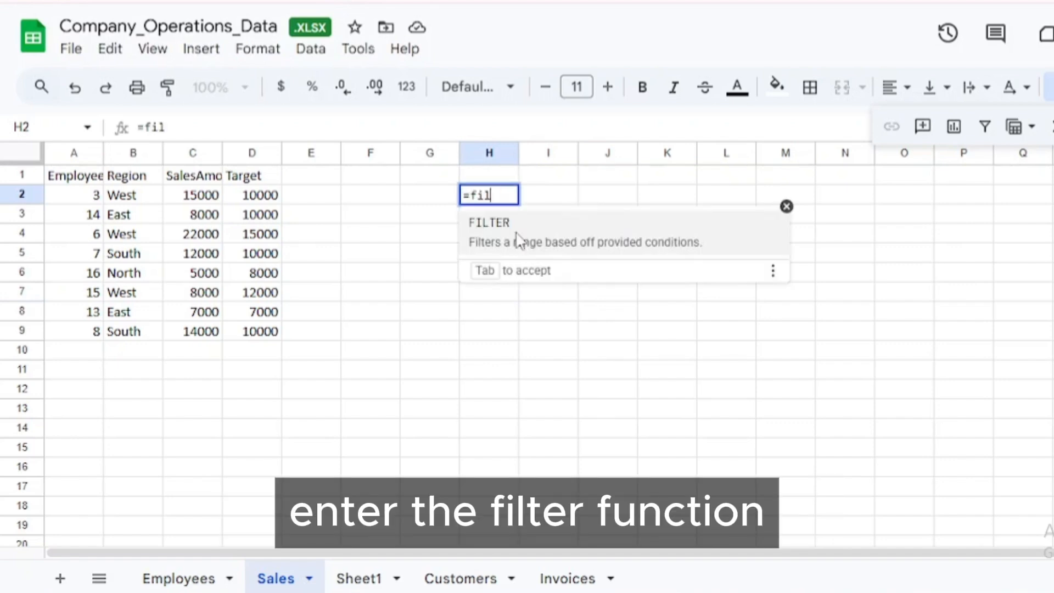
pyautogui.write(':')
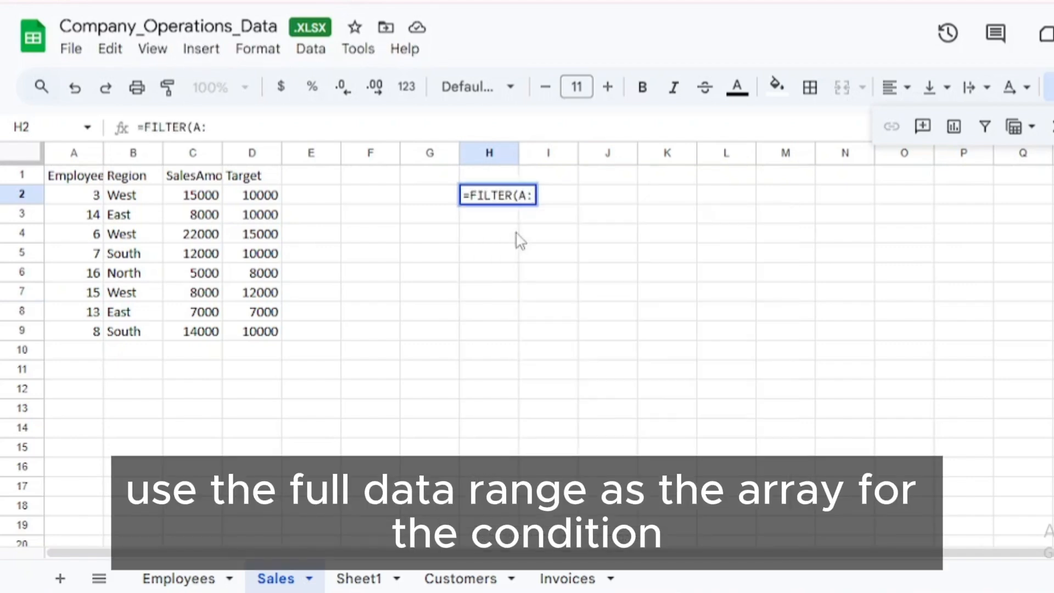
pyautogui.write('E,(B:B=')
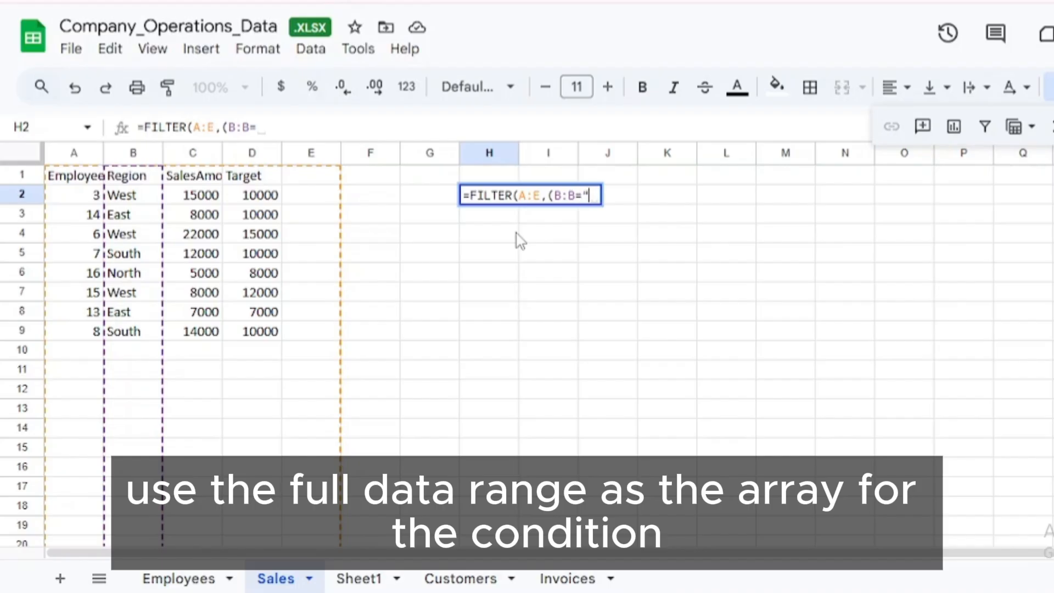
pyautogui.write('"West')
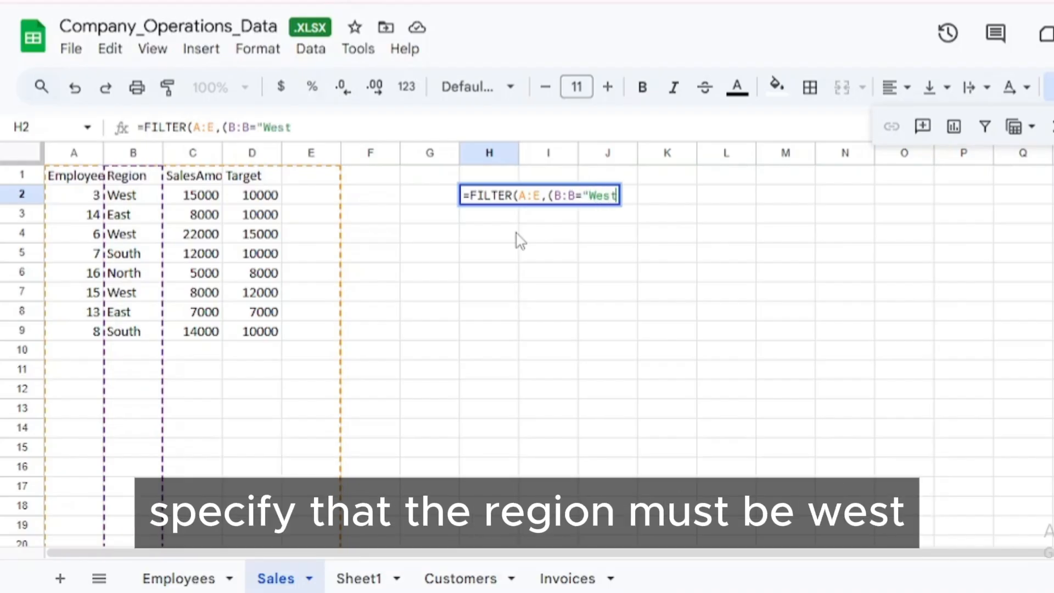
pyautogui.write('")(C:C>10000')
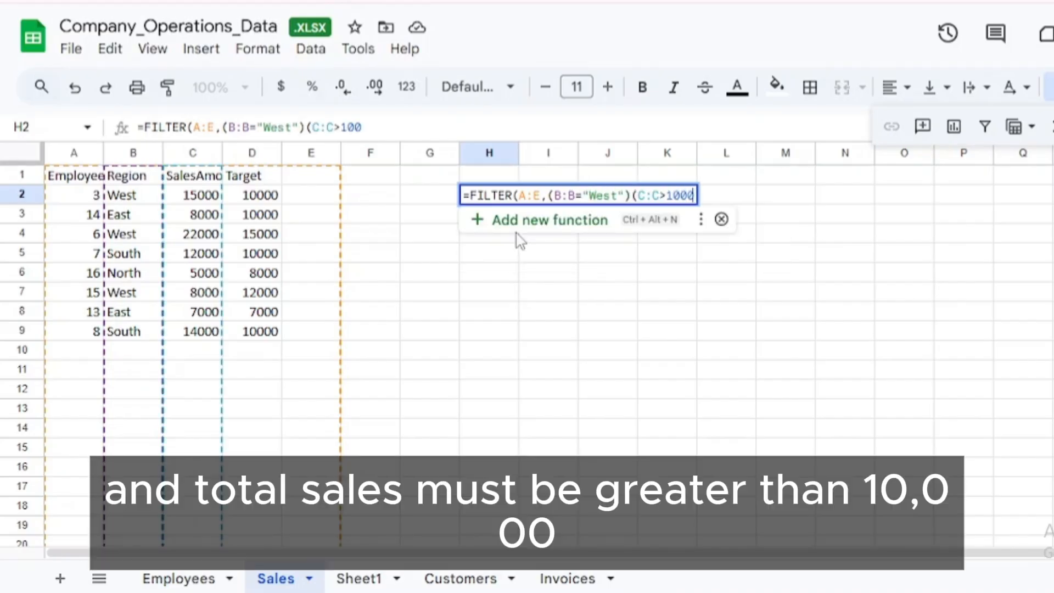
pyautogui.write(')')
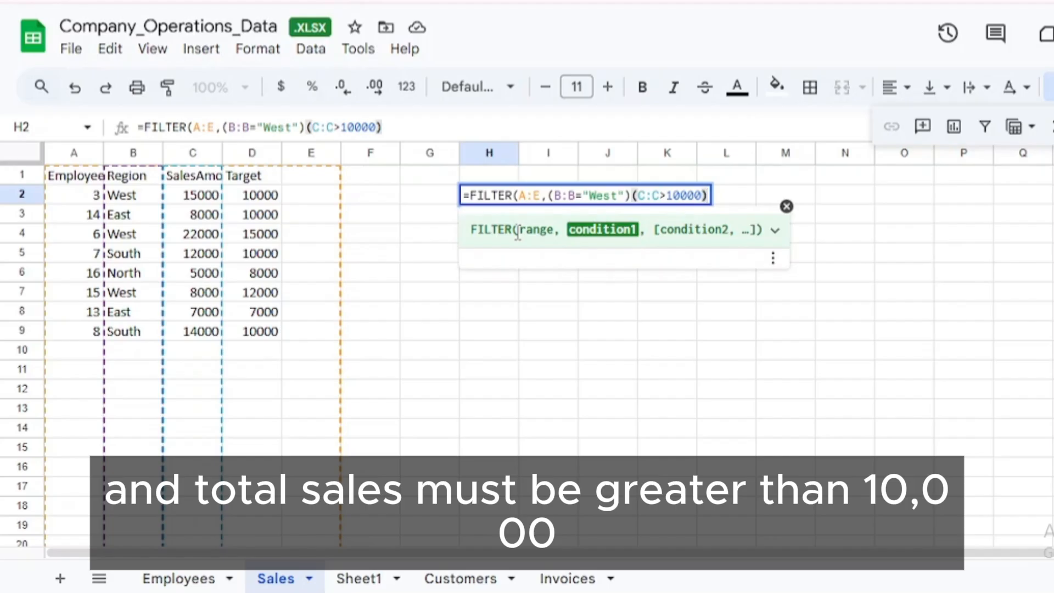
pyautogui.click(631, 196)
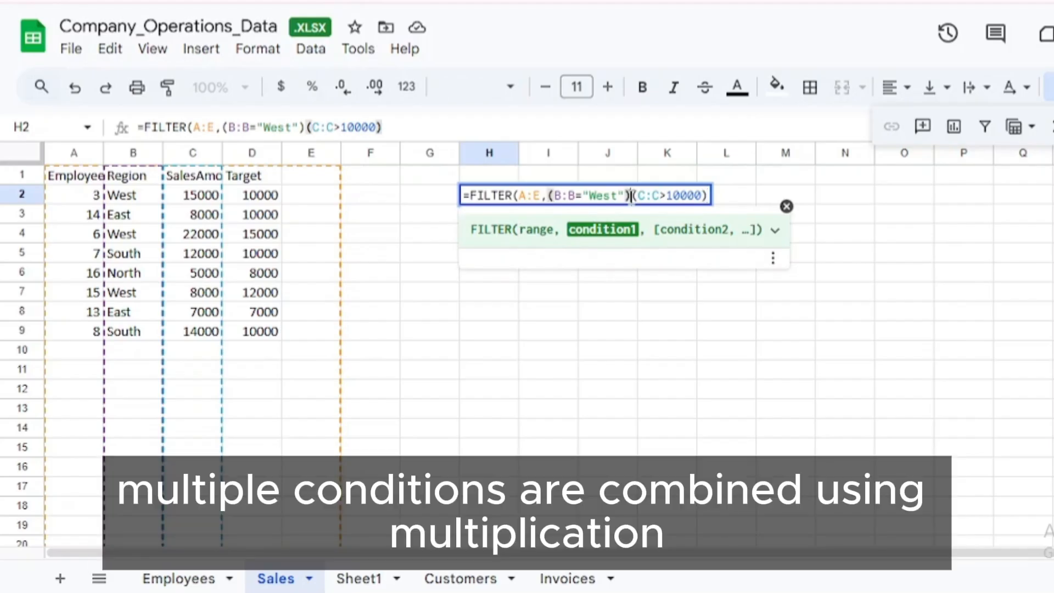
pyautogui.write('*')
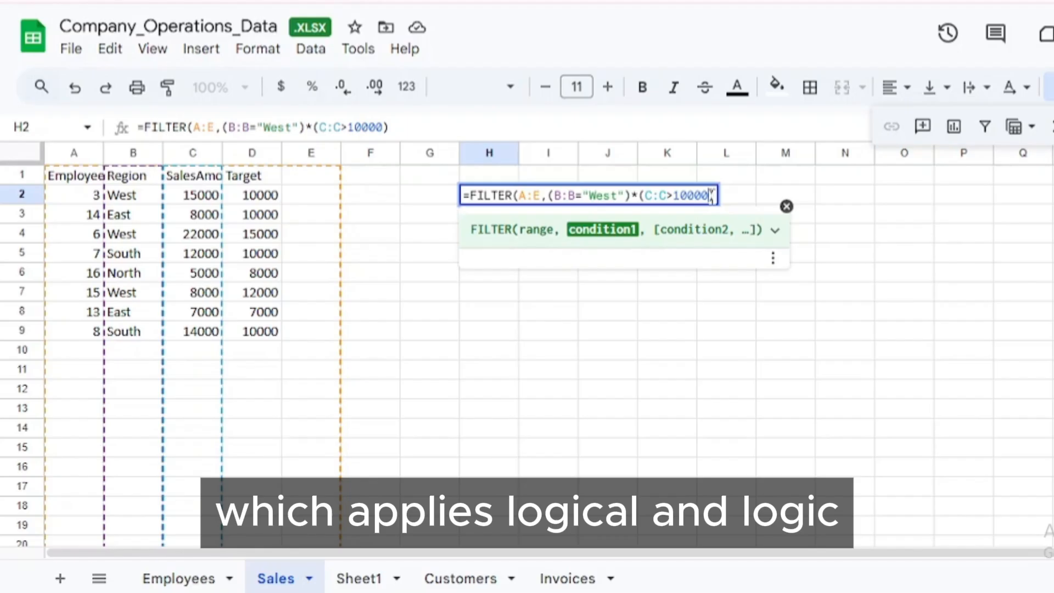
pyautogui.write(')')
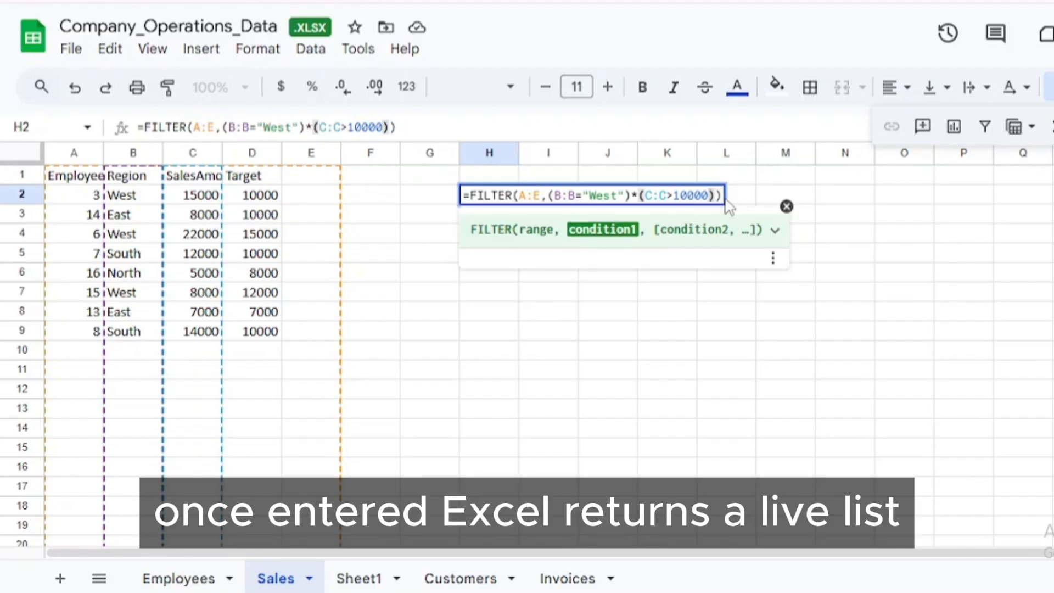
pyautogui.press('Return')
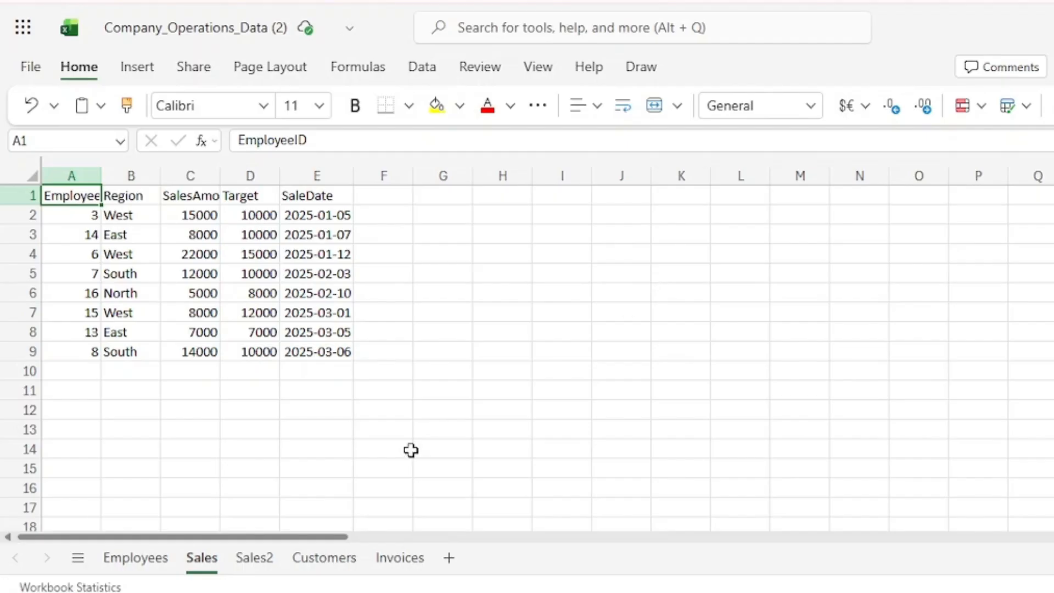
# In the Excel workbook, go from Invoices to Customers, find invoice INV002's customer ID, and check that customer's name and payment terms.
pyautogui.click(396, 558)
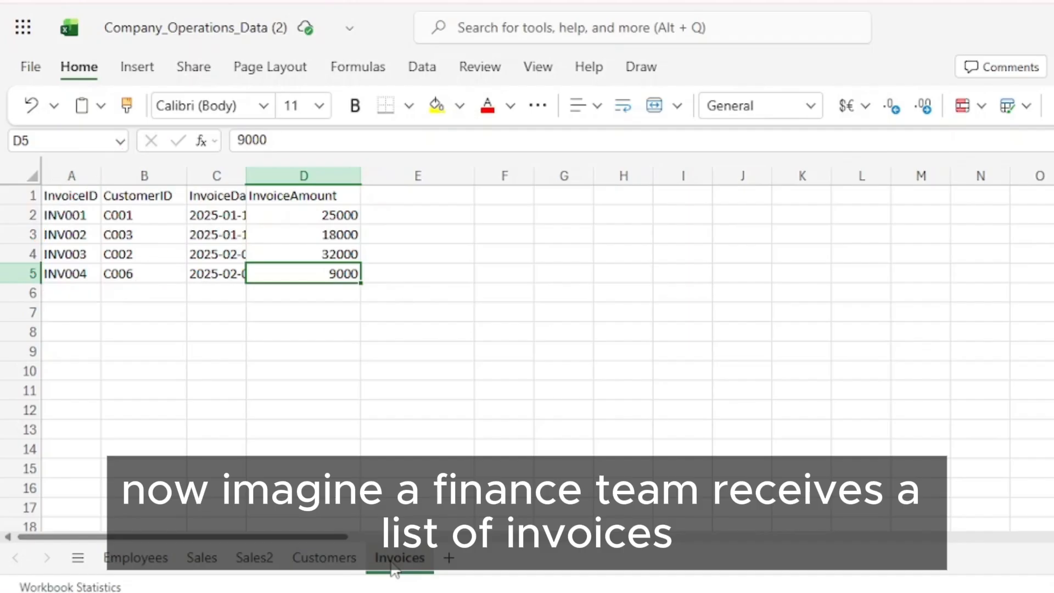
pyautogui.hotkey('ctrl', 'c')
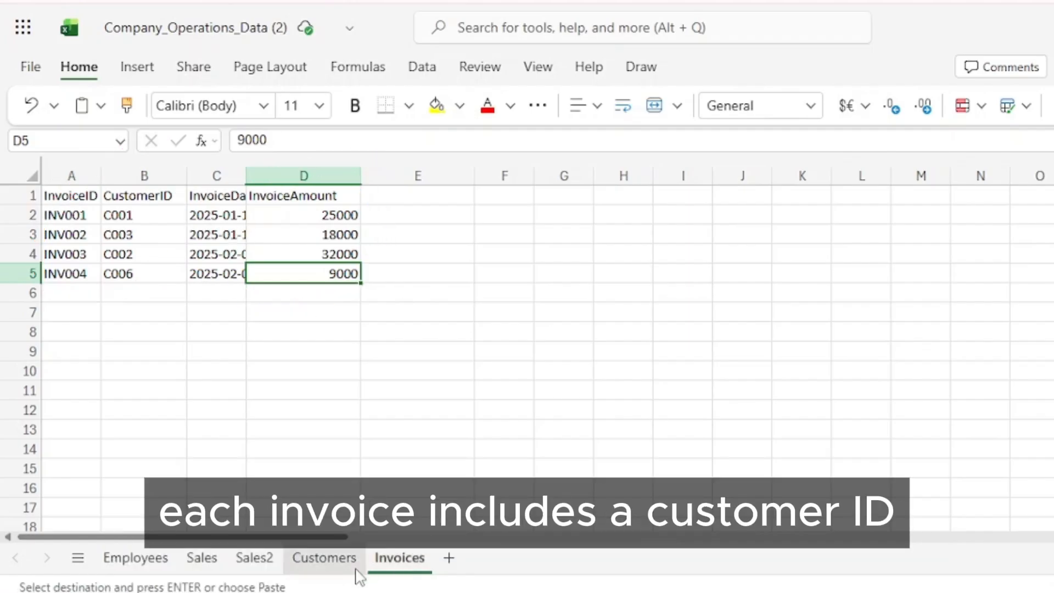
pyautogui.click(328, 571)
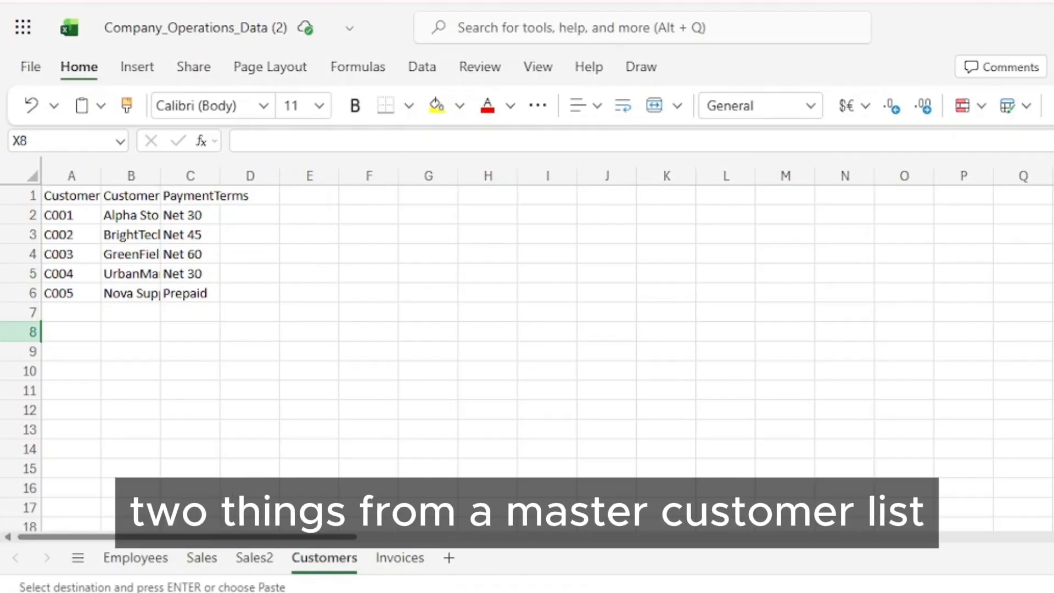
pyautogui.hotkey('ctrl', 'f')
pyautogui.write('C')
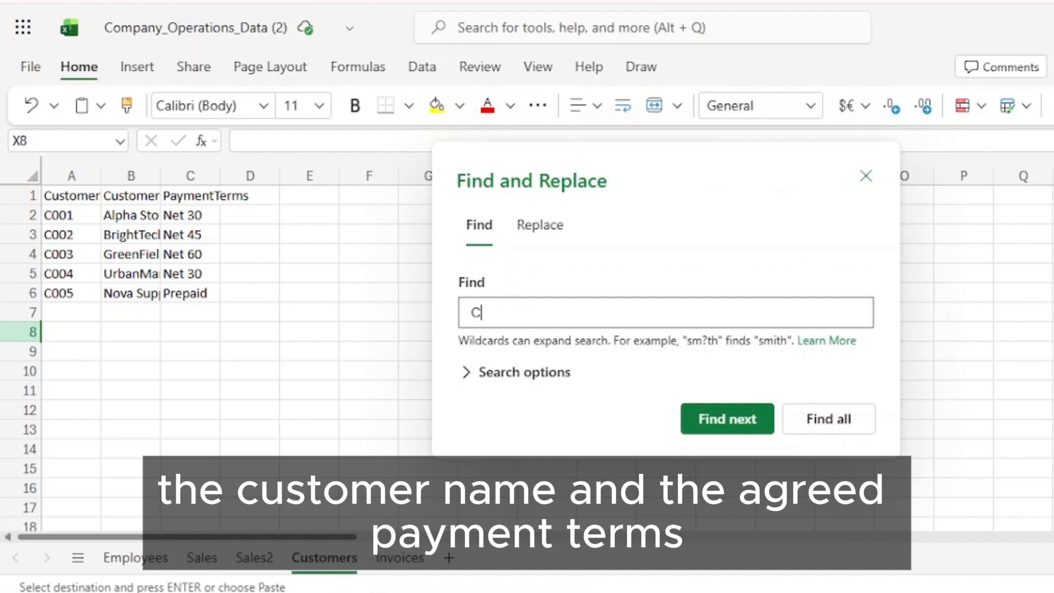
pyautogui.write('003')
pyautogui.click(748, 421)
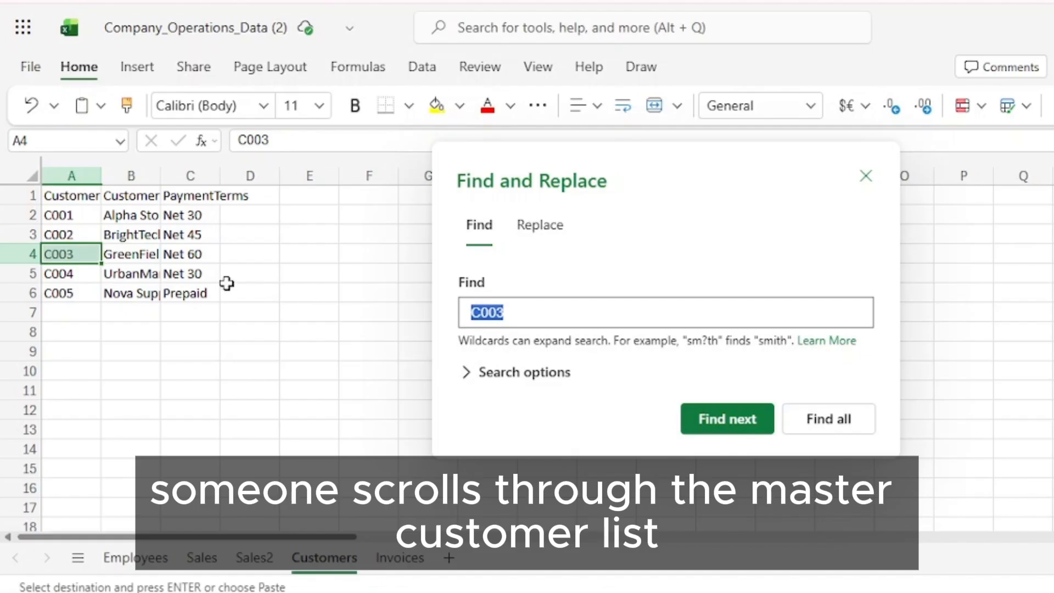
pyautogui.click(144, 256)
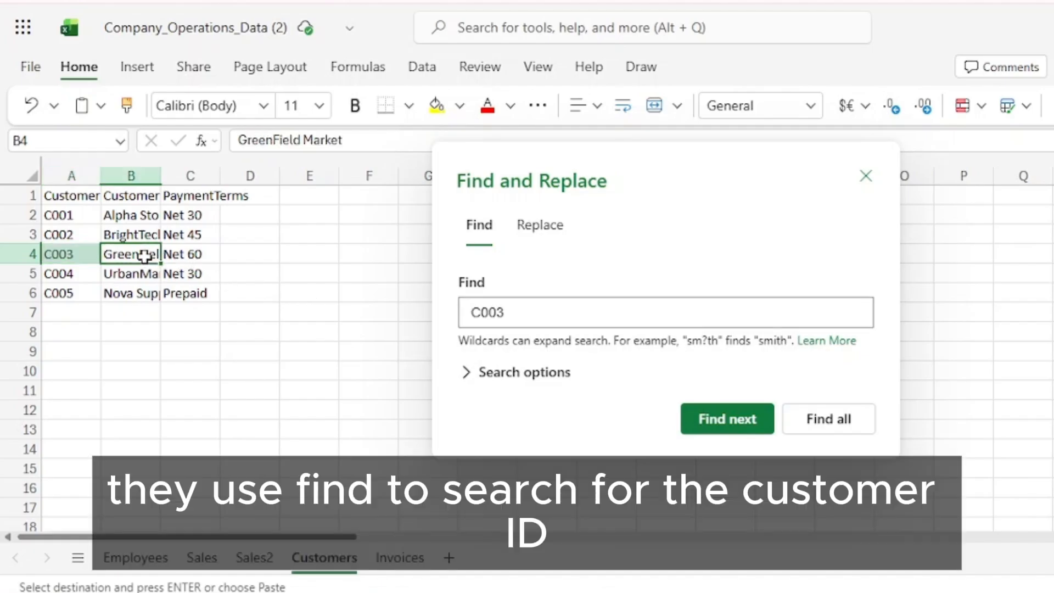
pyautogui.click(188, 257)
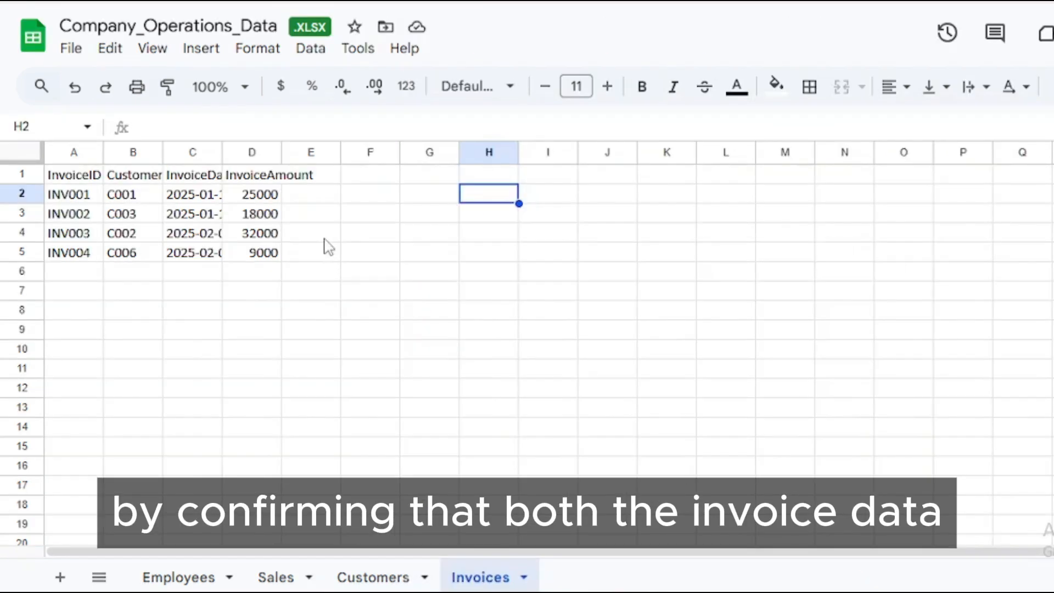
# Add the header "Customer Name" in E1 of the Invoices sheet.
pyautogui.click(320, 172)
pyautogui.write('Customer Name')
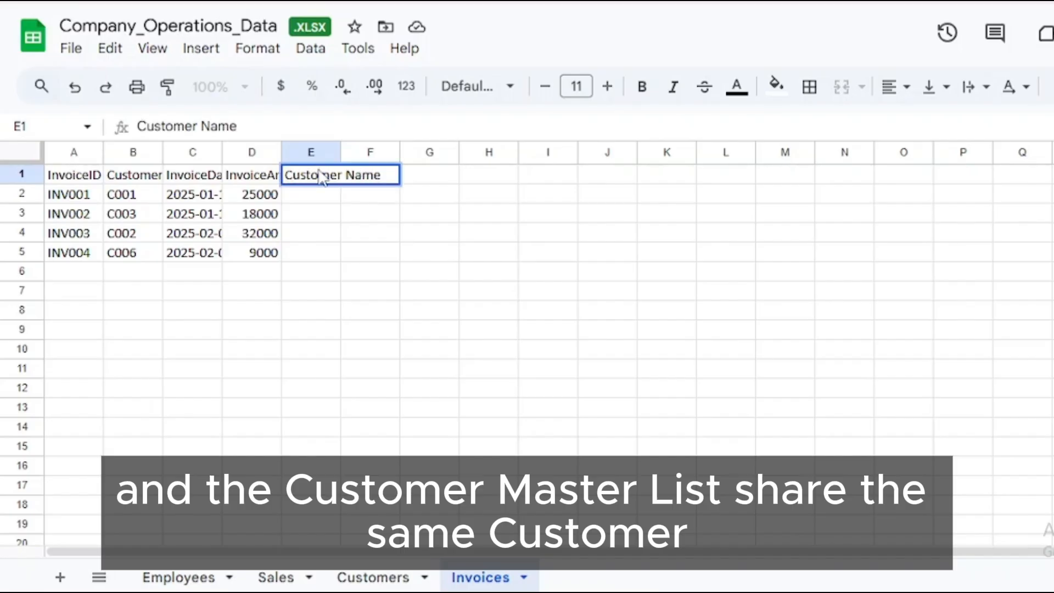
pyautogui.press('Return')
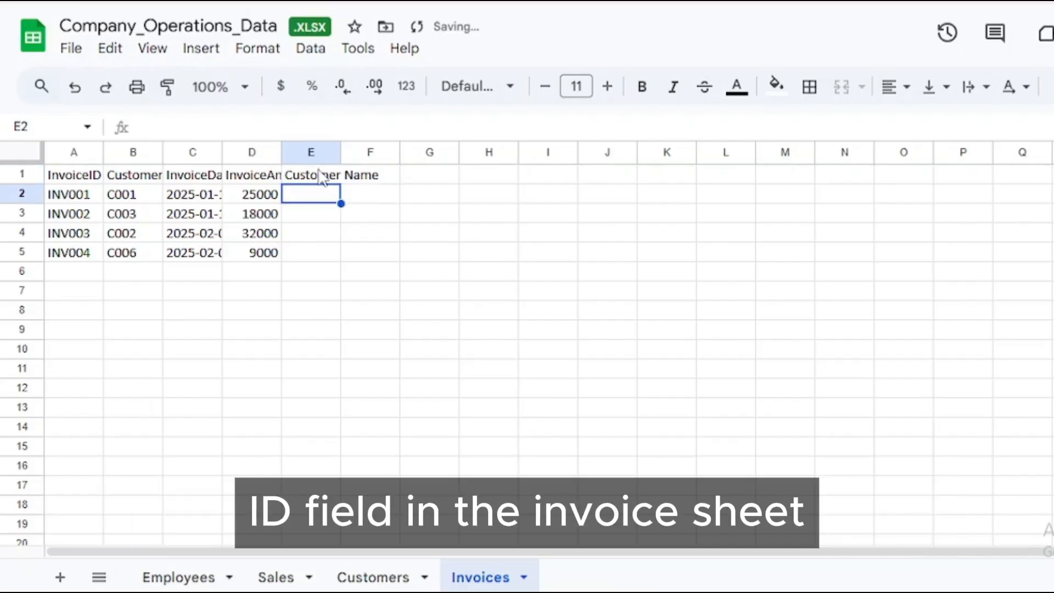
# Start an XLOOKUP formula in E2 of the Invoices sheet with B2 as search key and Customers!A:A as lookup range.
pyautogui.write('=xlo')
pyautogui.press('Tab')
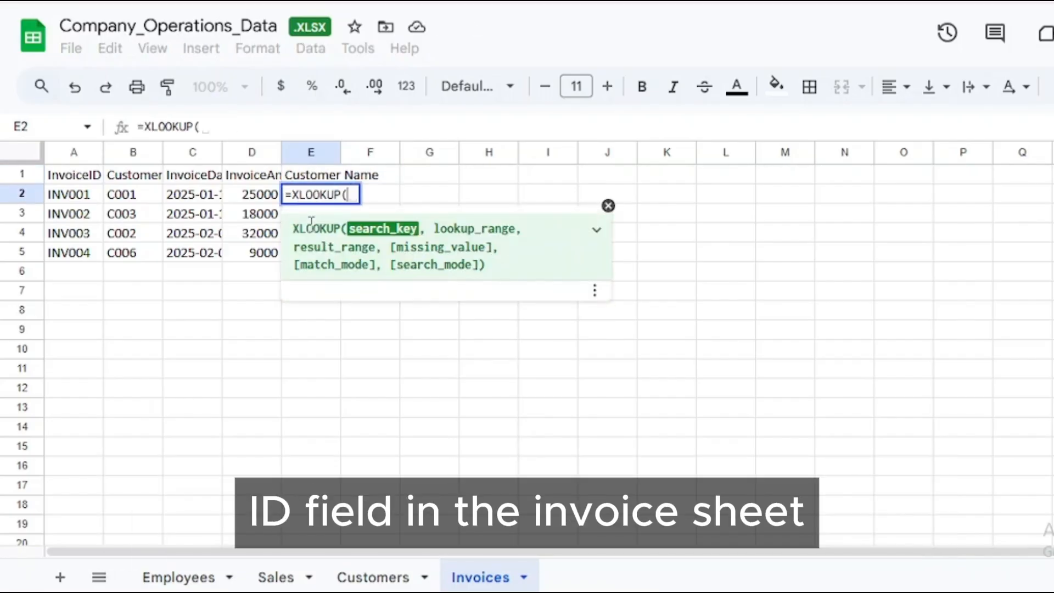
pyautogui.click(122, 195)
pyautogui.write(',')
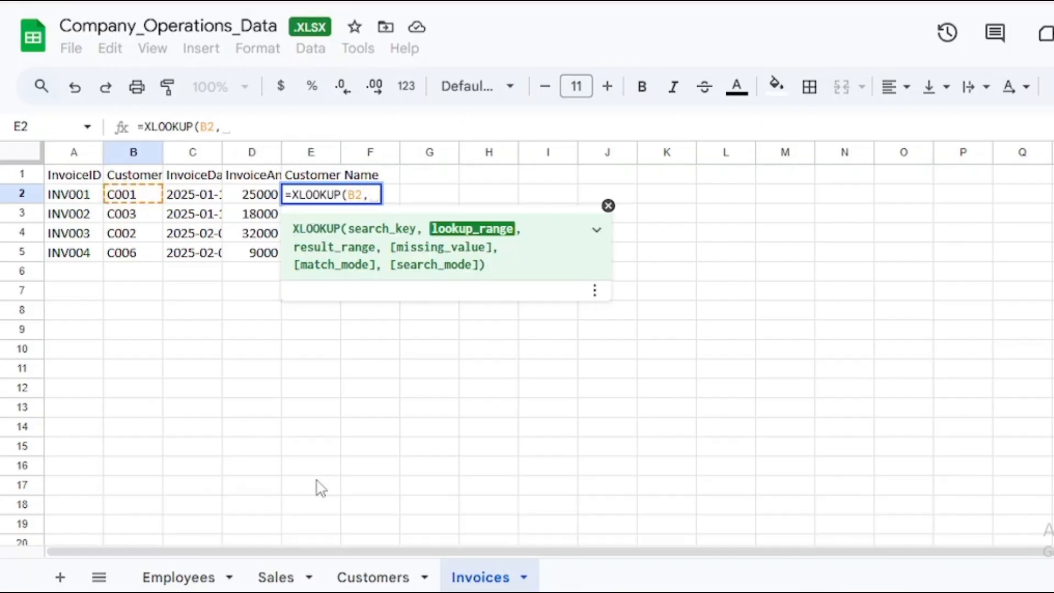
pyautogui.click(375, 577)
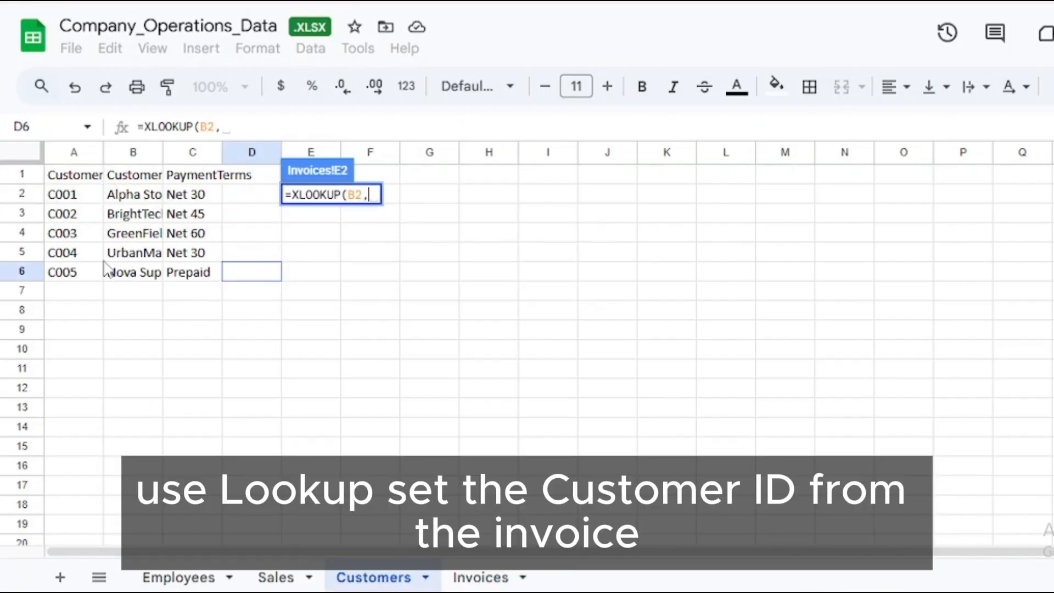
pyautogui.click(76, 175)
pyautogui.write(':')
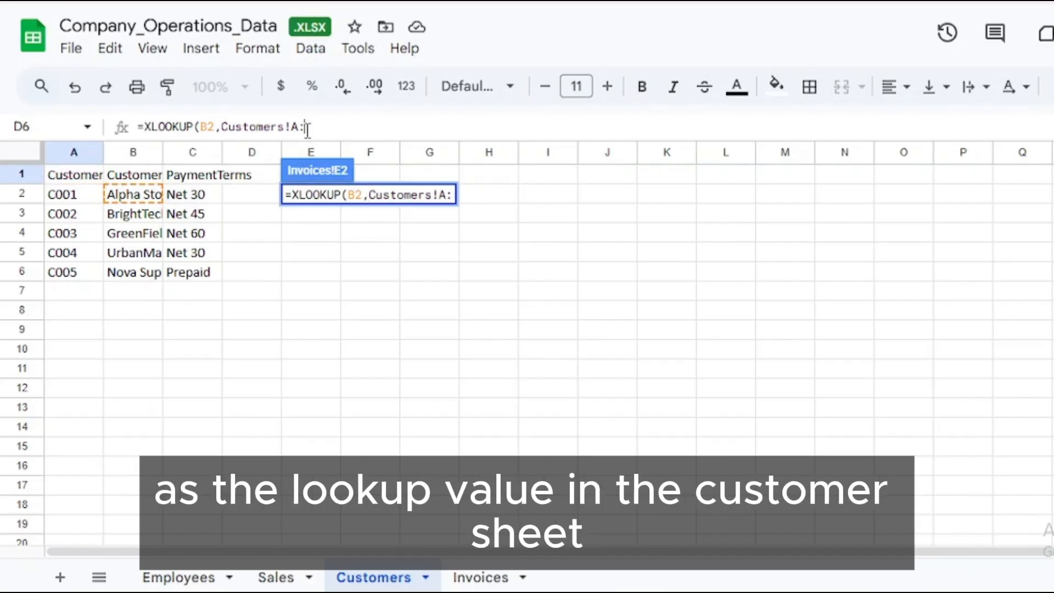
pyautogui.write('A')
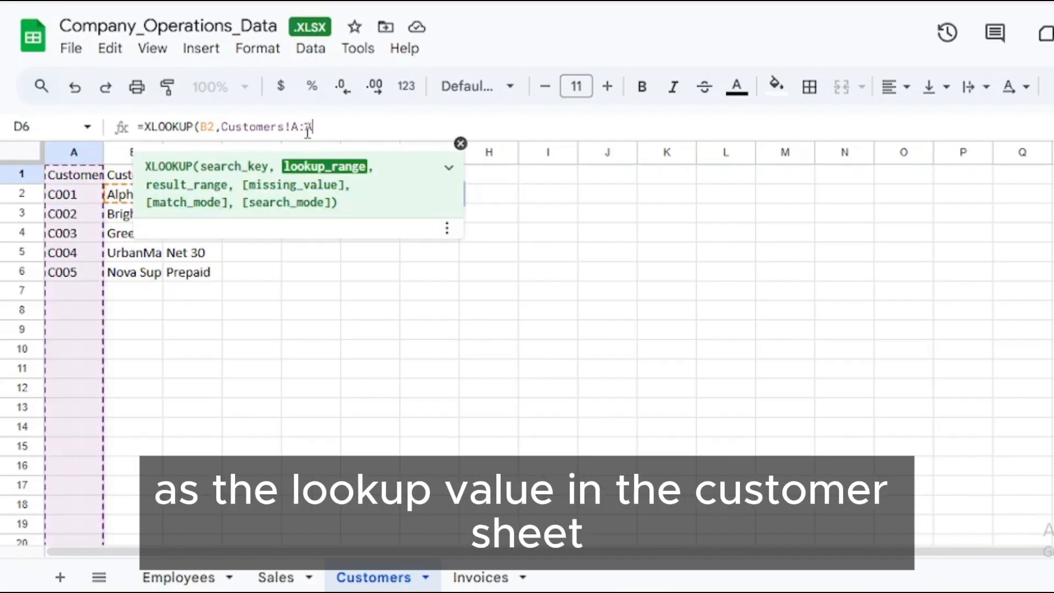
pyautogui.write(',')
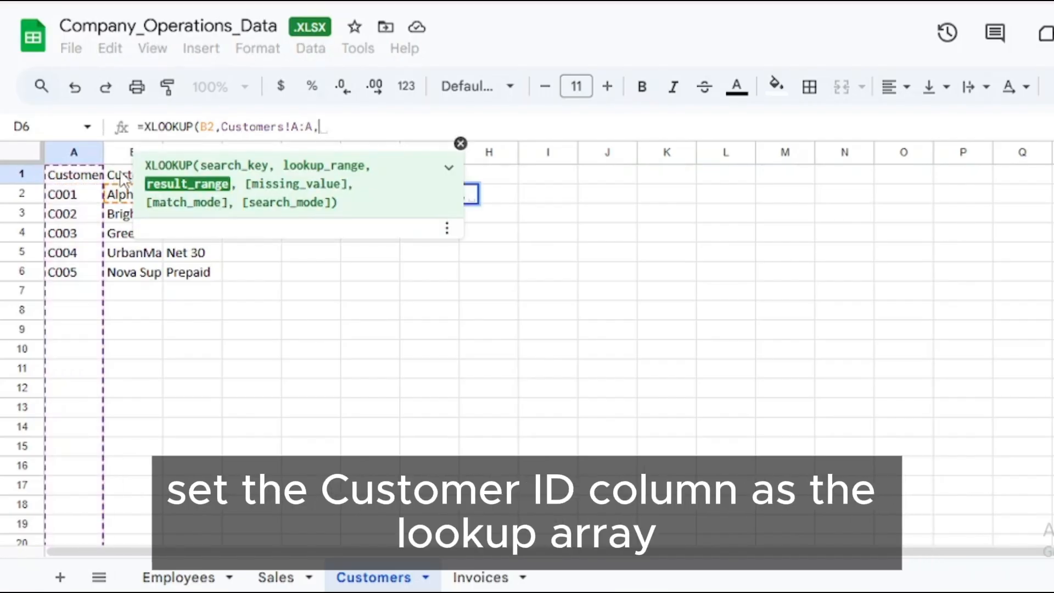
pyautogui.write('Customers!B:B,"N')
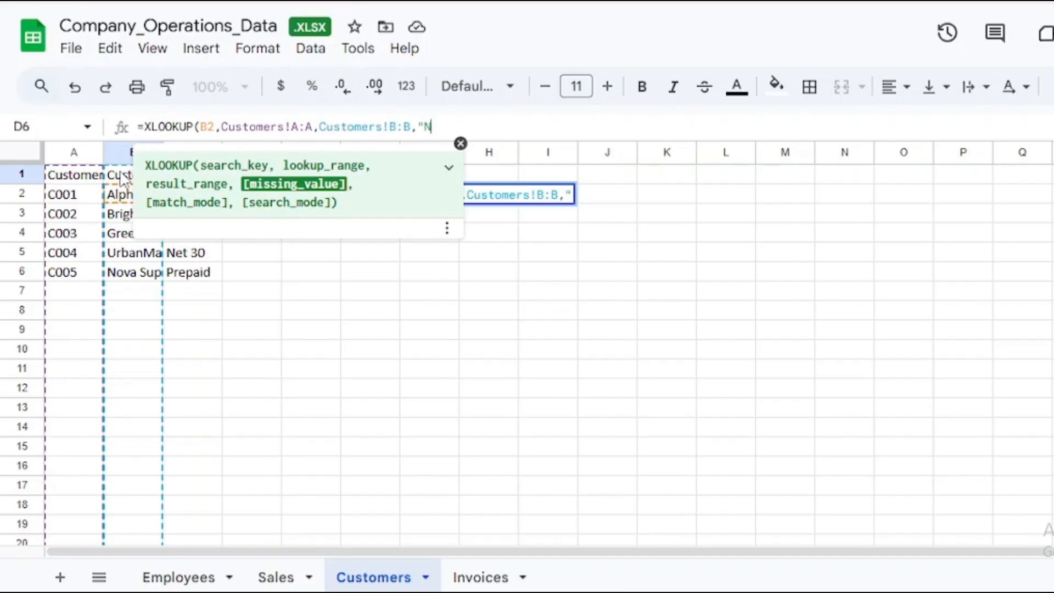
pyautogui.write('ot Found')
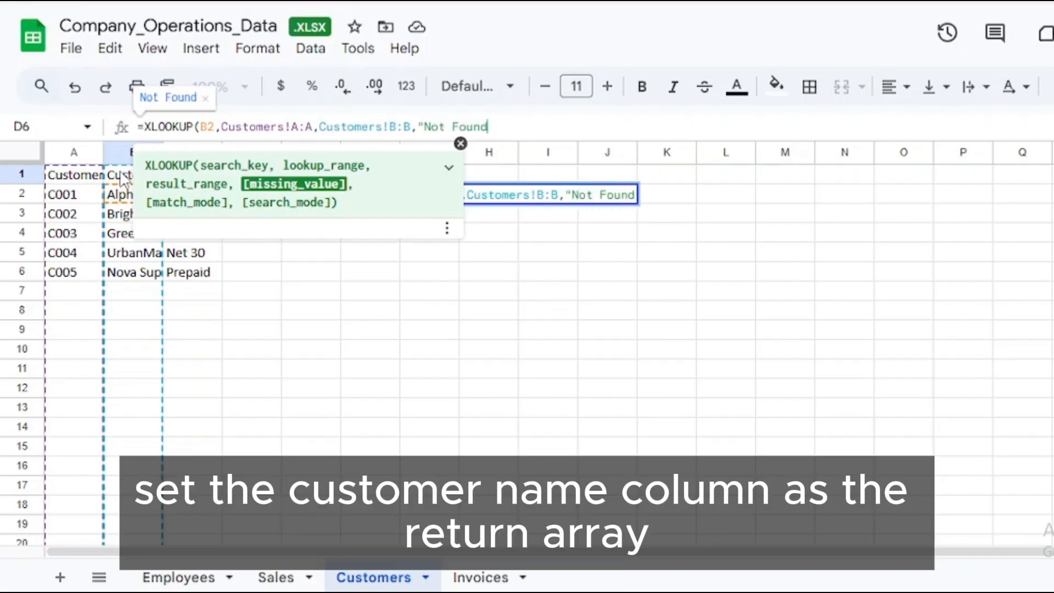
pyautogui.write('")')
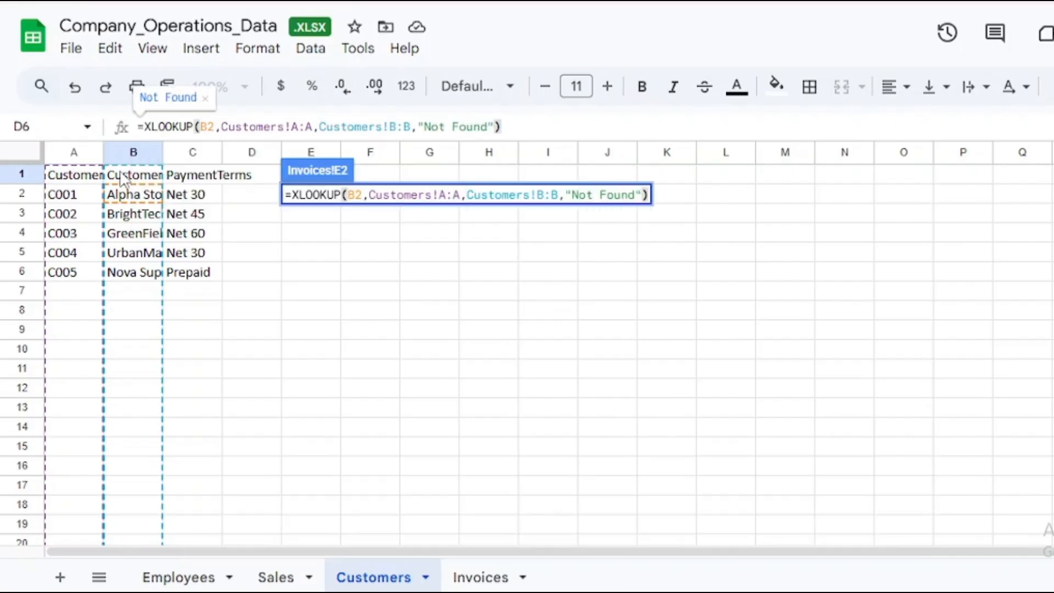
# Complete the E2 formula with result range Customers!B:B and fallback "Not Found", and fill it down through E5.
pyautogui.press('Return')
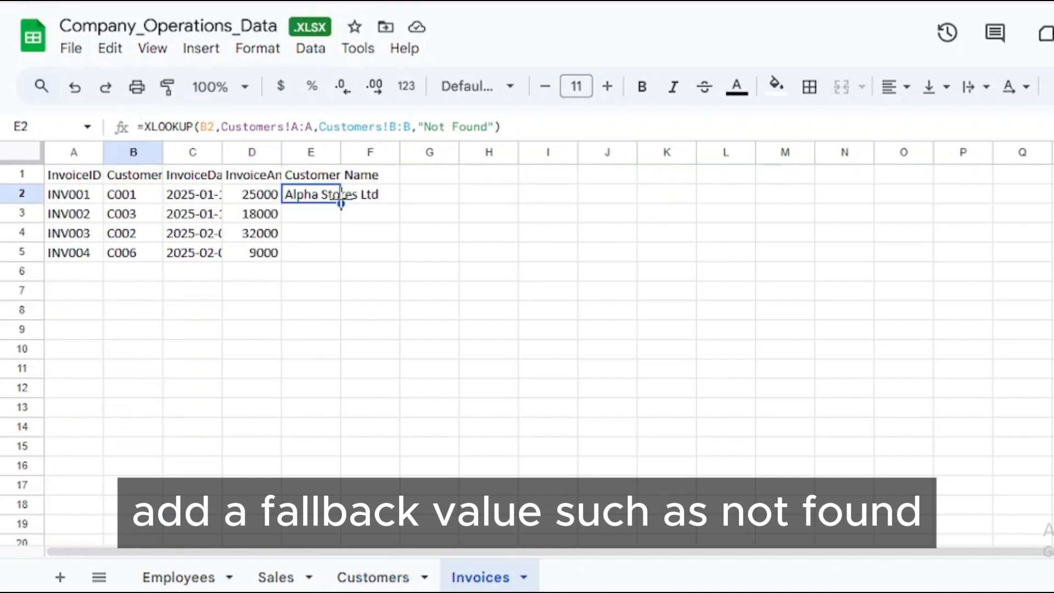
pyautogui.moveTo(341, 203); pyautogui.dragTo(341, 258)
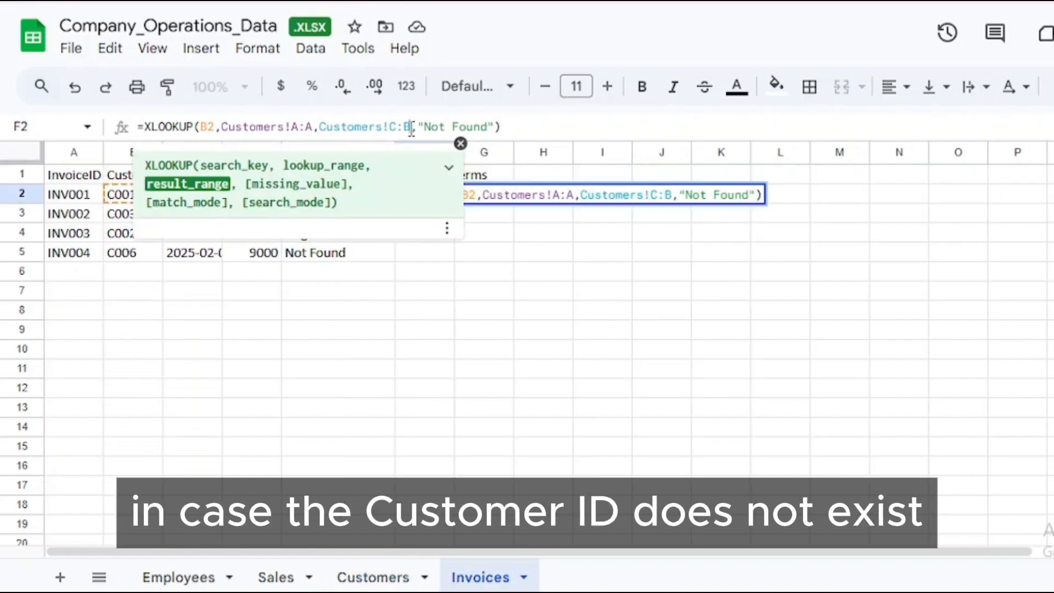
# Set the result range of the Payment Terms XLOOKUP in F2 to Customers!C:C and accept the suggested autofill for F3:F5.
pyautogui.click(411, 127)
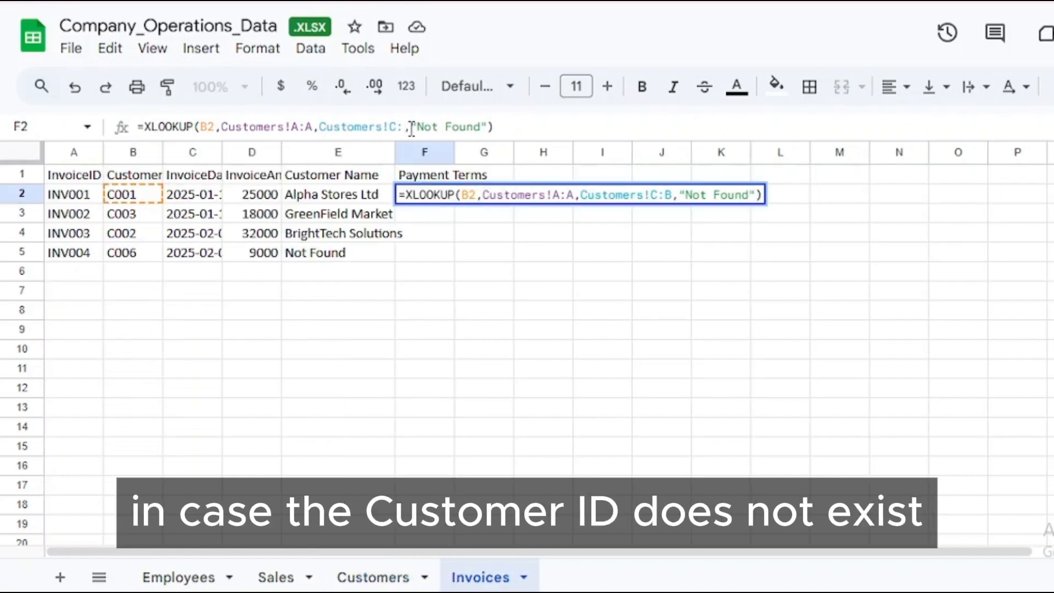
pyautogui.press('BackSpace')
pyautogui.write('C')
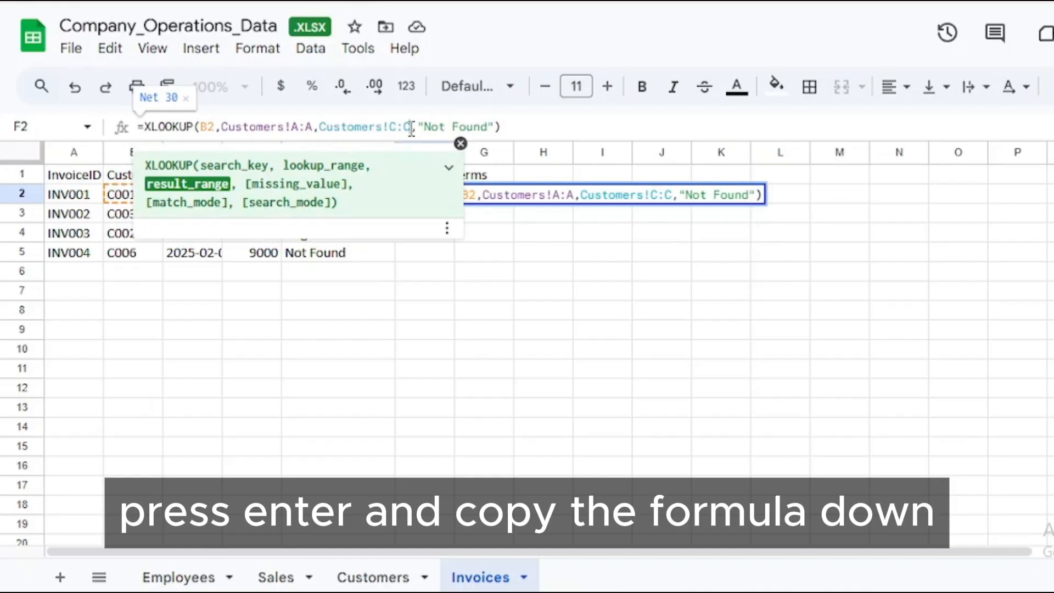
pyautogui.press('Return')
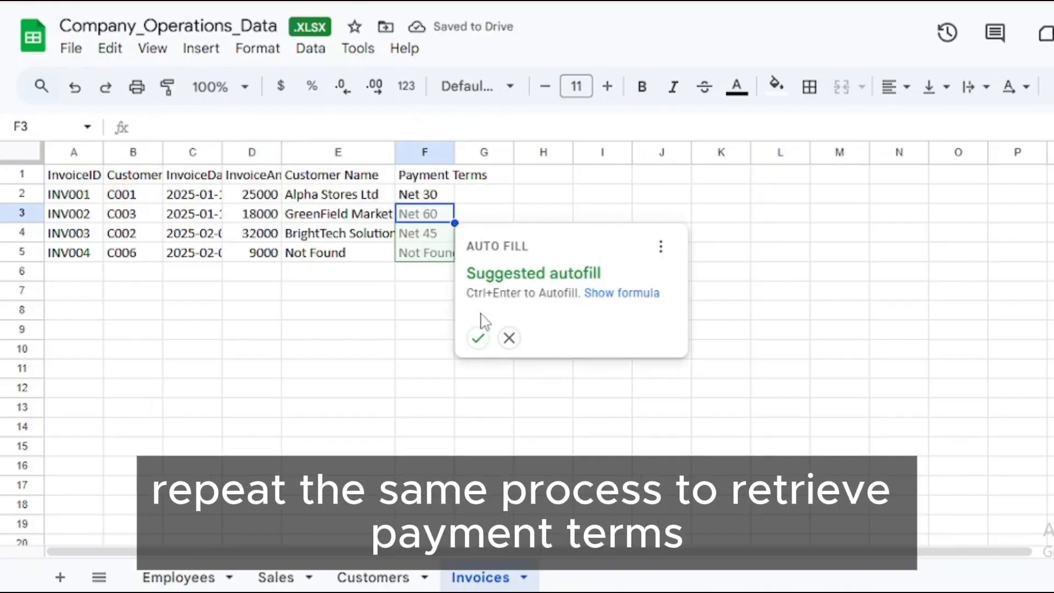
pyautogui.click(478, 339)
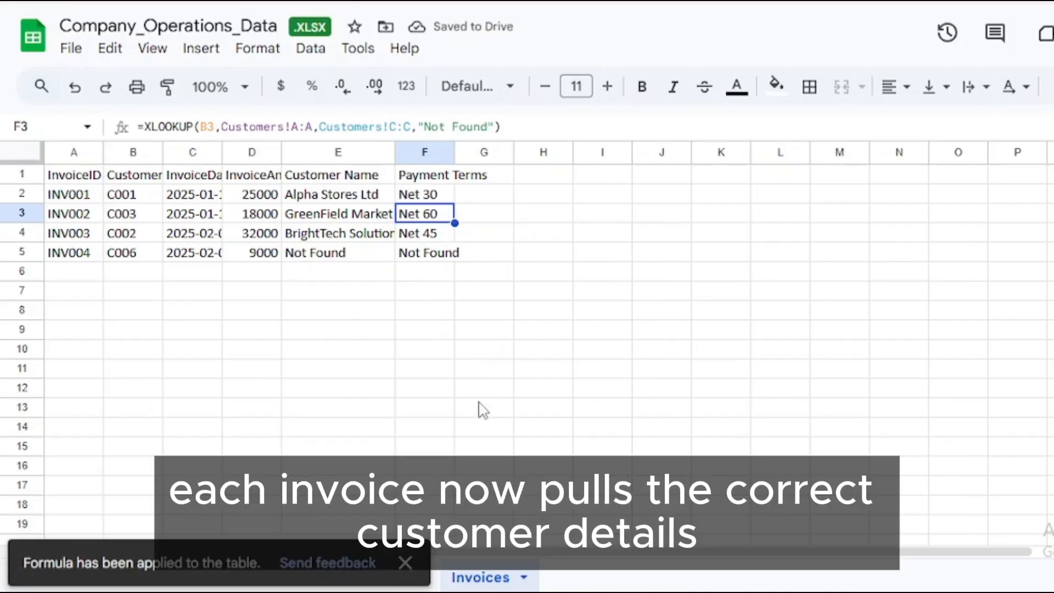
pyautogui.click(407, 563)
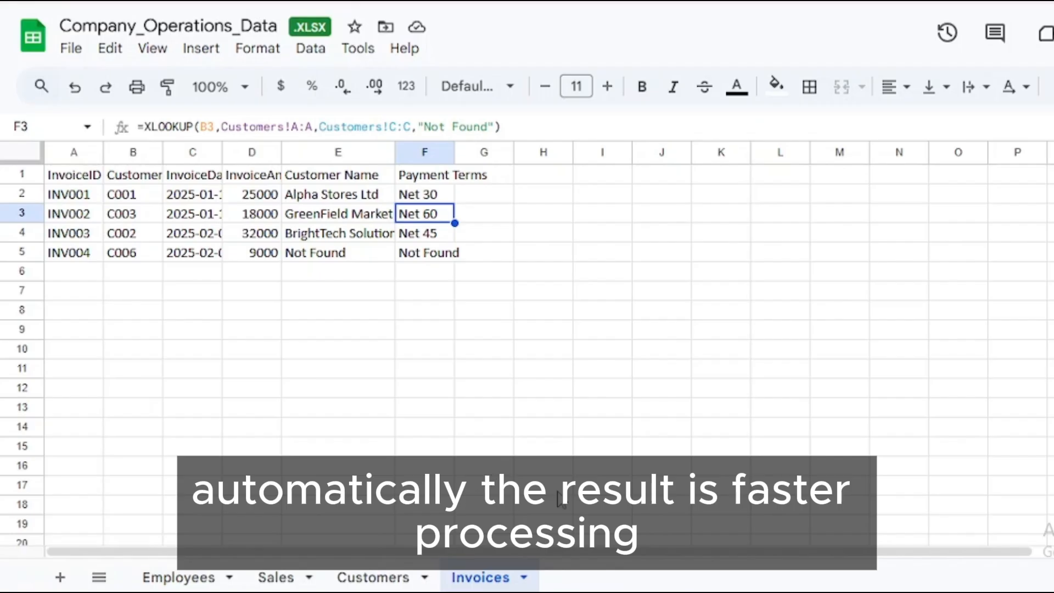
pyautogui.click(384, 581)
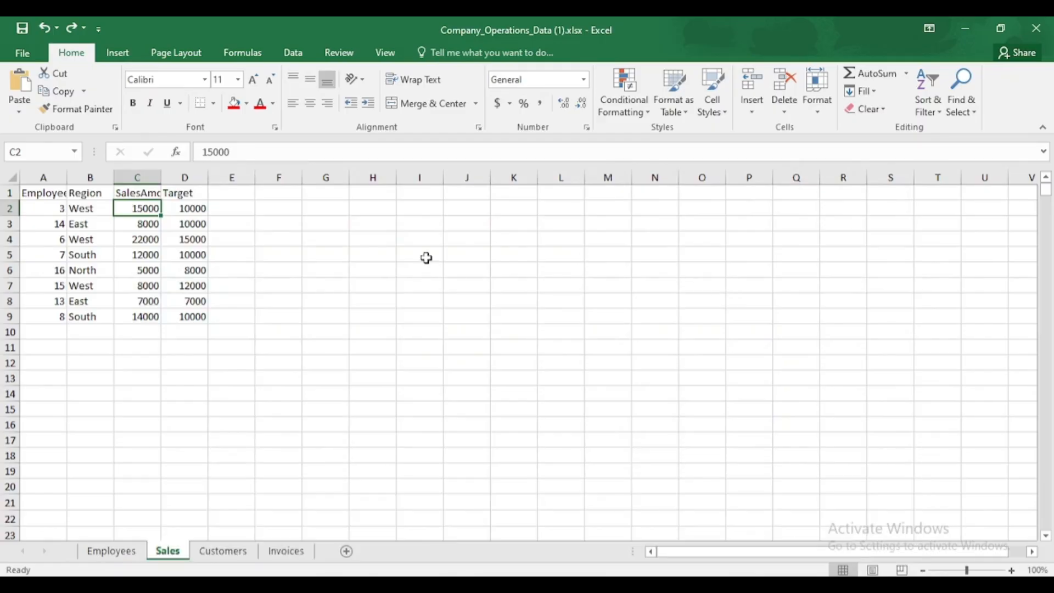
# In the Excel workbook's Sales sheet, manually fill the sales amount cell C3 with standard red.
pyautogui.click(152, 226)
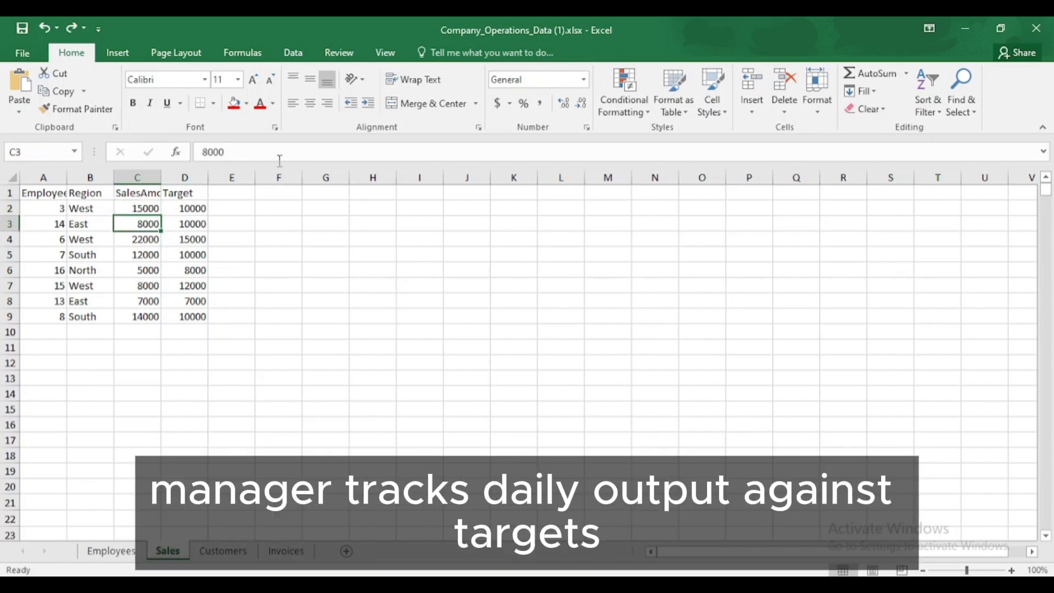
pyautogui.click(247, 105)
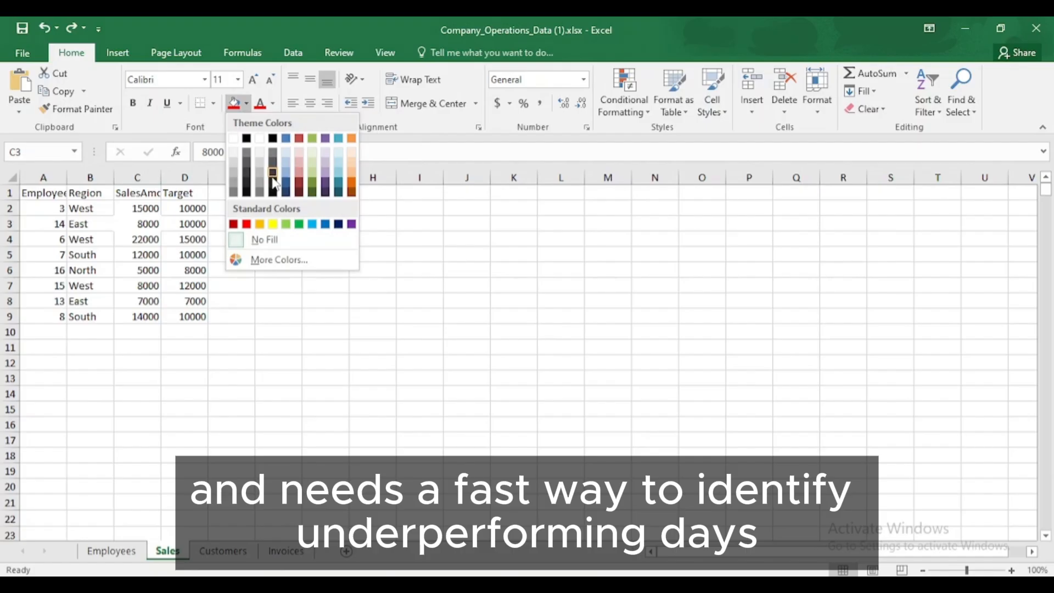
pyautogui.click(246, 224)
# Set the sales amount in C3 to 80000 and change the cell's fill to light green.
pyautogui.click(246, 150)
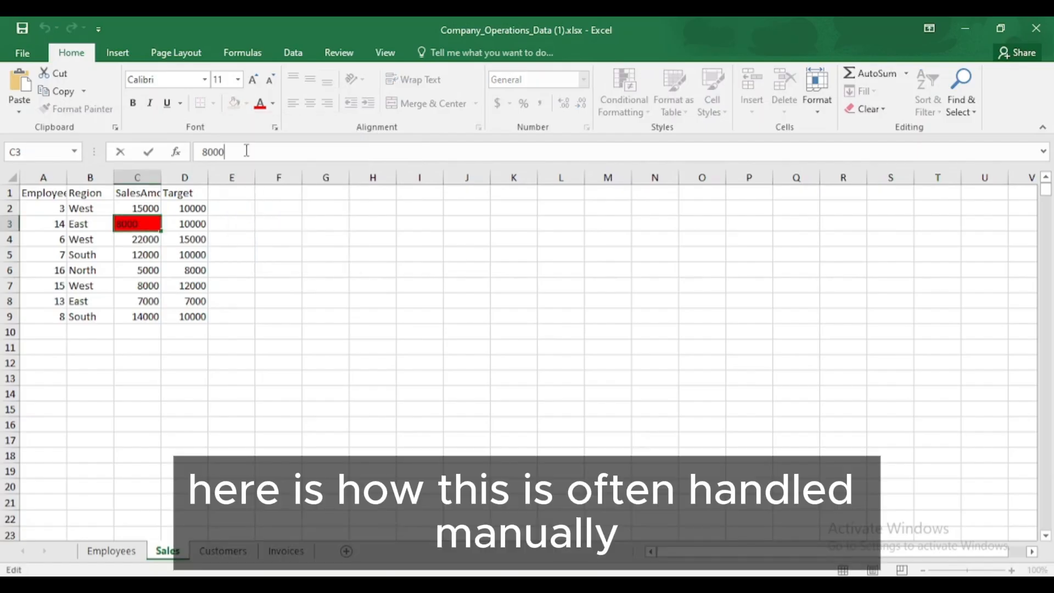
pyautogui.write('0')
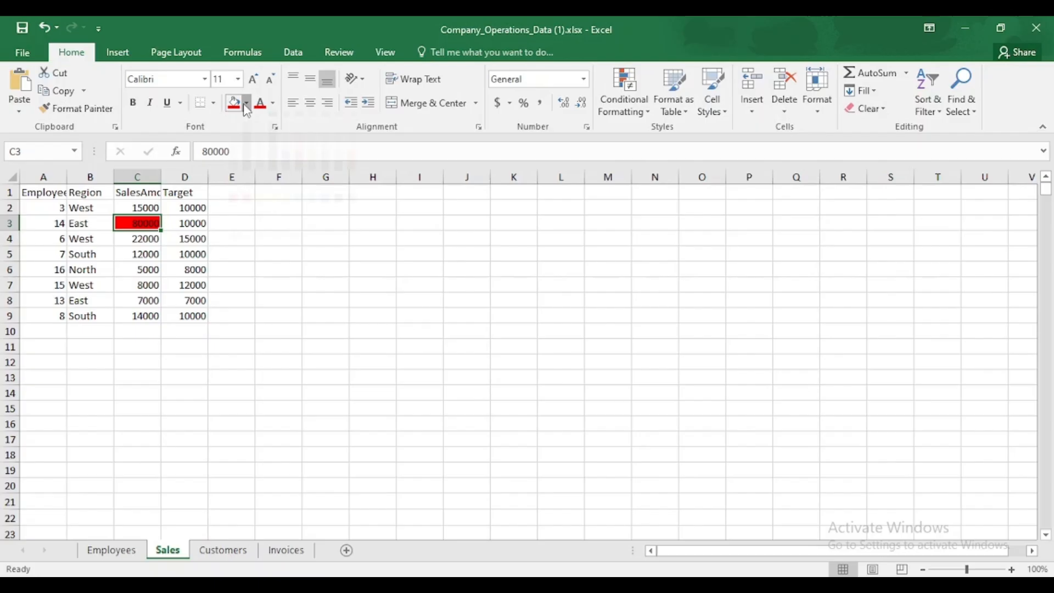
pyautogui.click(247, 104)
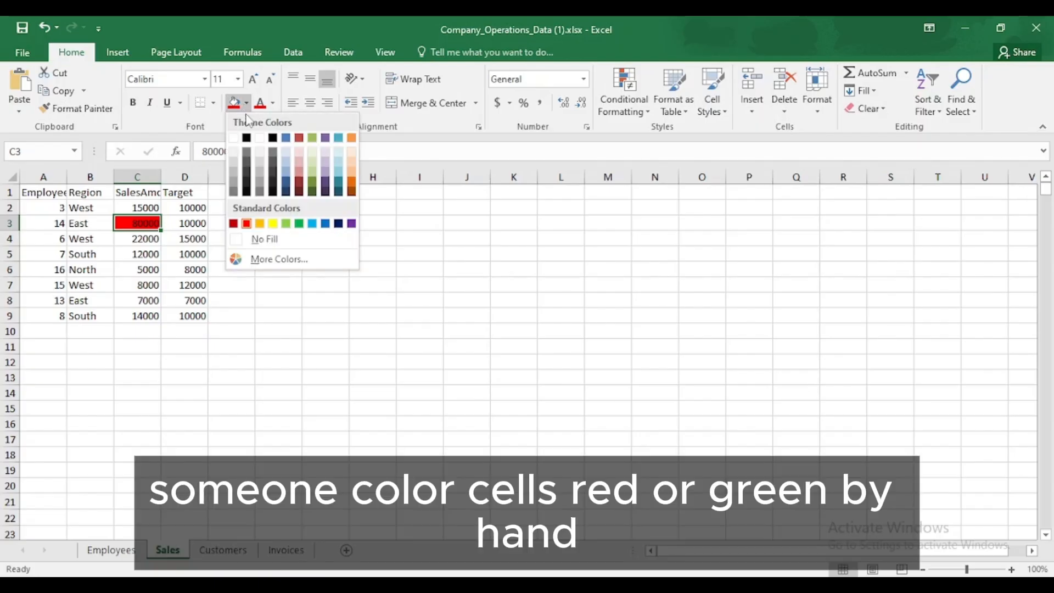
pyautogui.click(286, 224)
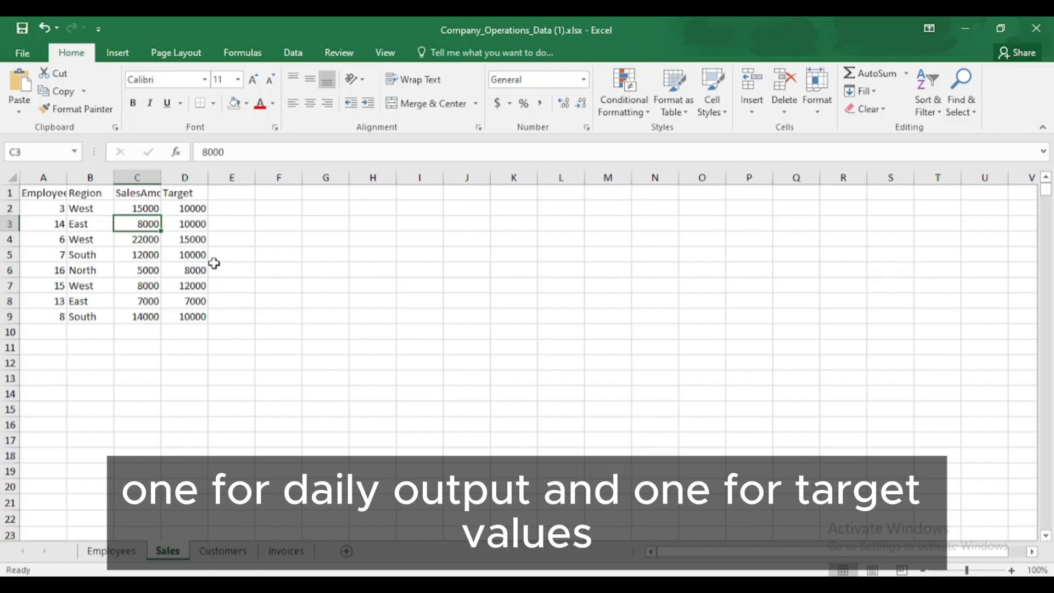
# Create a formula-based conditional formatting rule for C2:C9 in the Sales sheet with the formula C2<D2.
pyautogui.click(143, 206)
pyautogui.moveTo(144, 206); pyautogui.dragTo(146, 314)
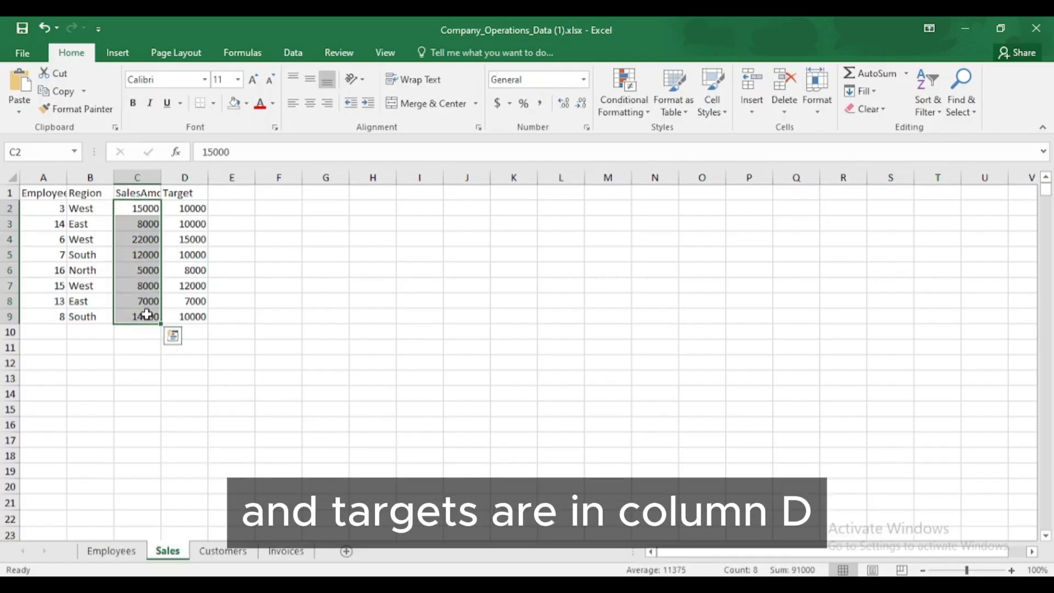
pyautogui.click(617, 114)
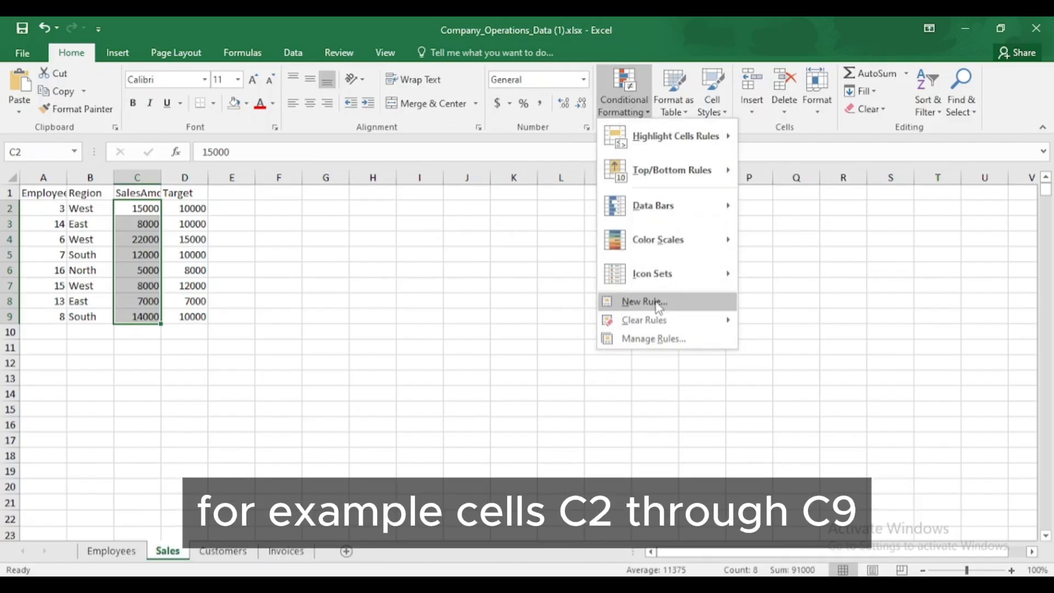
pyautogui.click(657, 303)
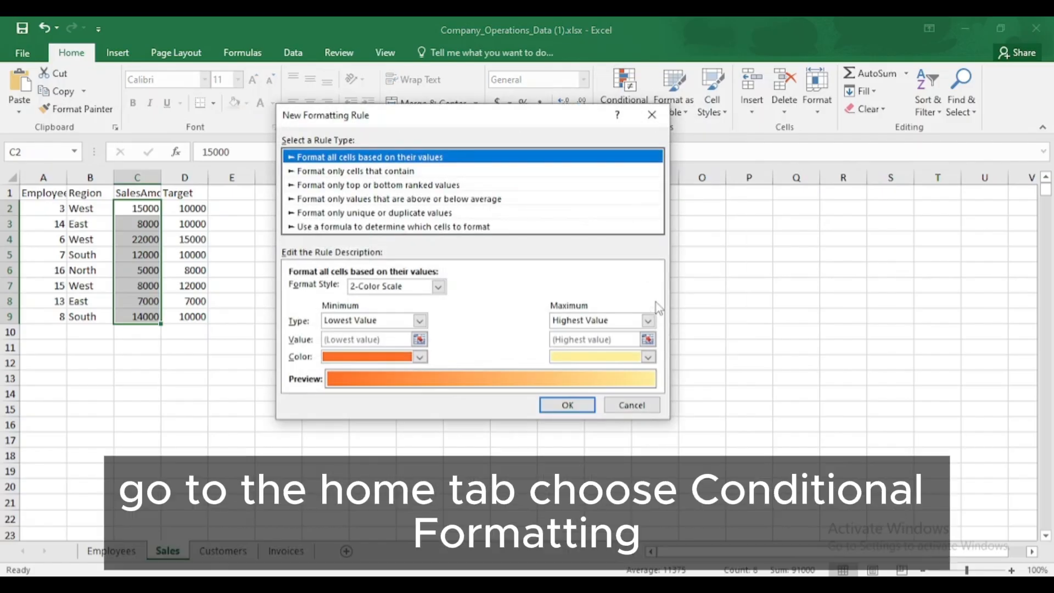
pyautogui.click(460, 227)
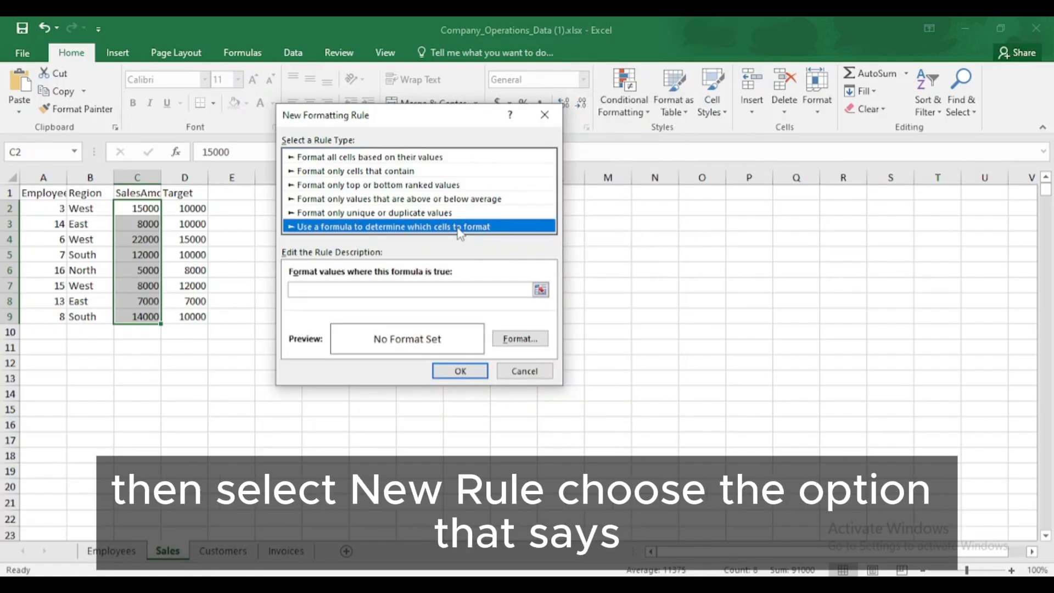
pyautogui.click(421, 288)
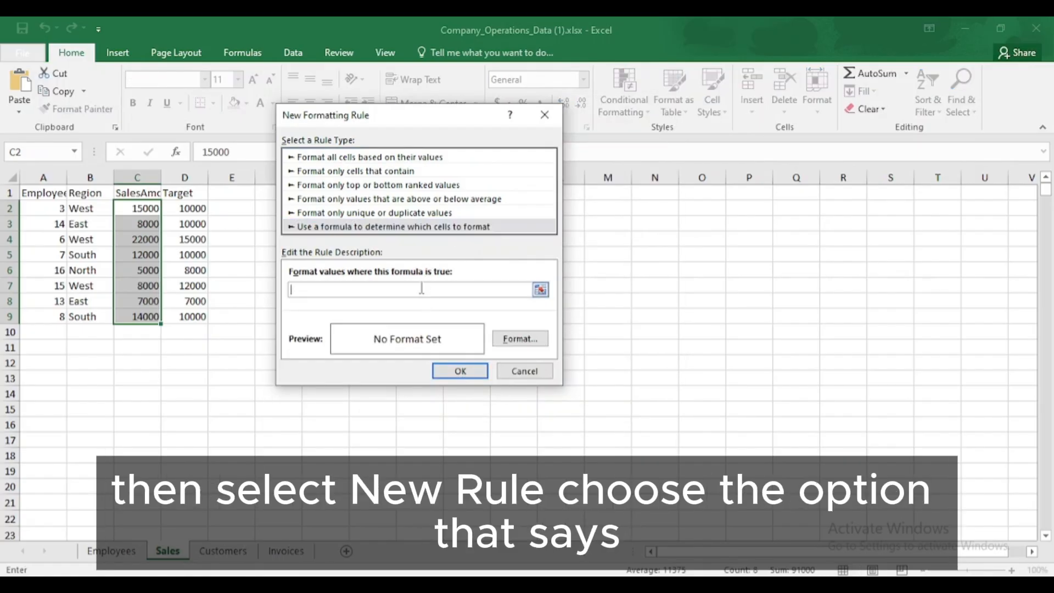
pyautogui.write('=')
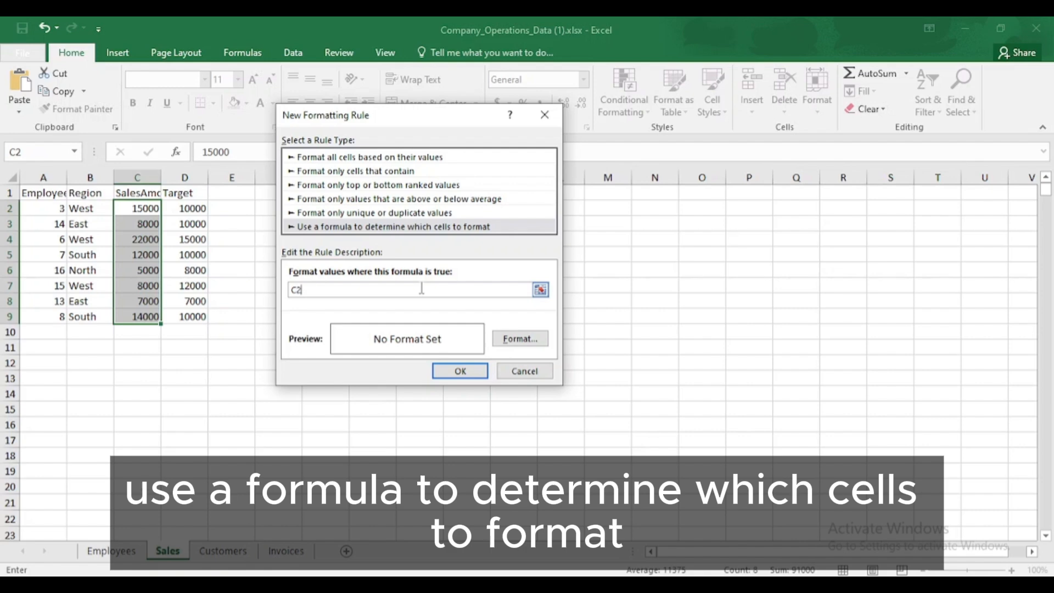
pyautogui.write('2<D2')
# Give the new rule a red font colour and apply it to the sales amounts.
pyautogui.click(514, 338)
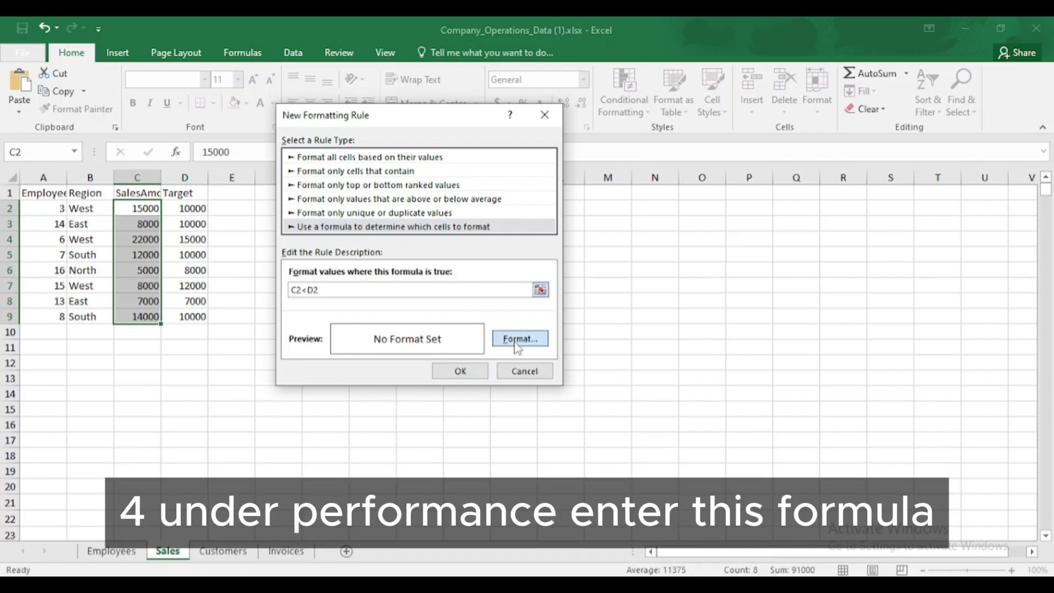
pyautogui.click(578, 209)
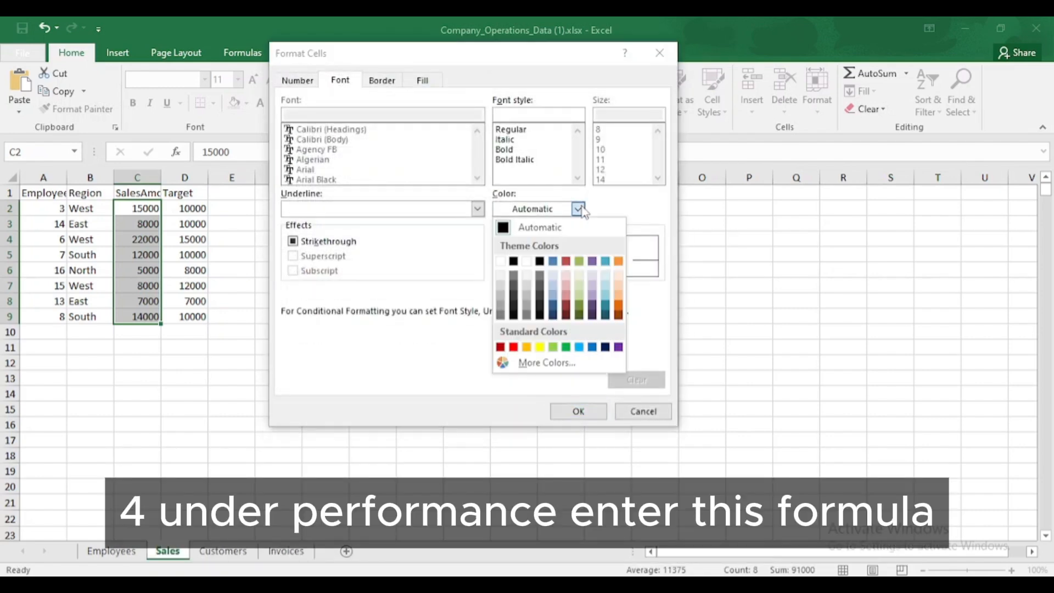
pyautogui.click(459, 330)
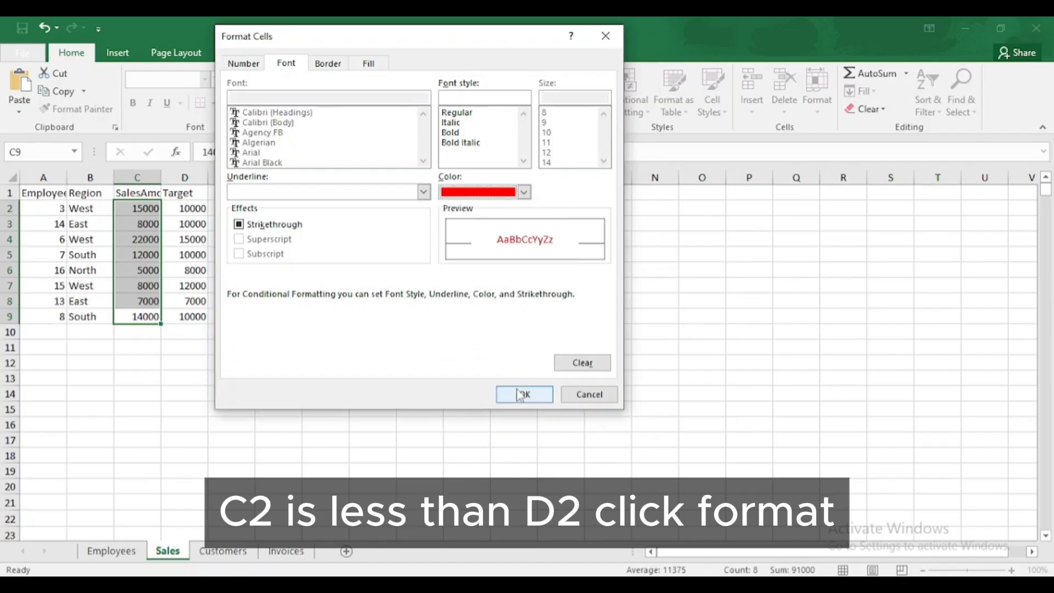
pyautogui.click(524, 394)
pyautogui.click(419, 356)
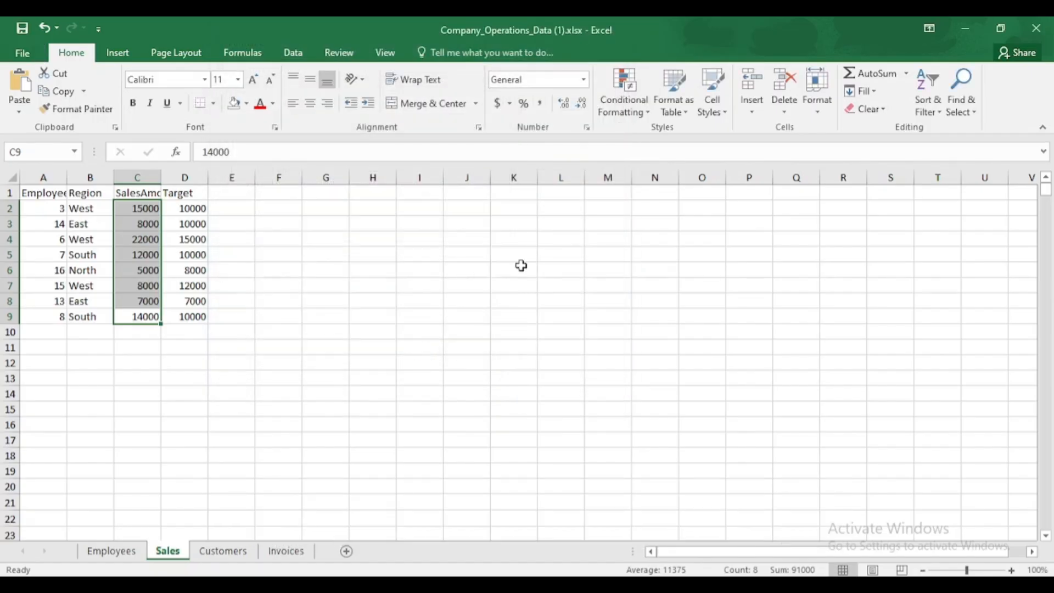
# Edit the existing conditional formatting rule for C2:C9 so its formula reads =C2<D2 without quotation marks.
pyautogui.click(617, 109)
pyautogui.click(669, 340)
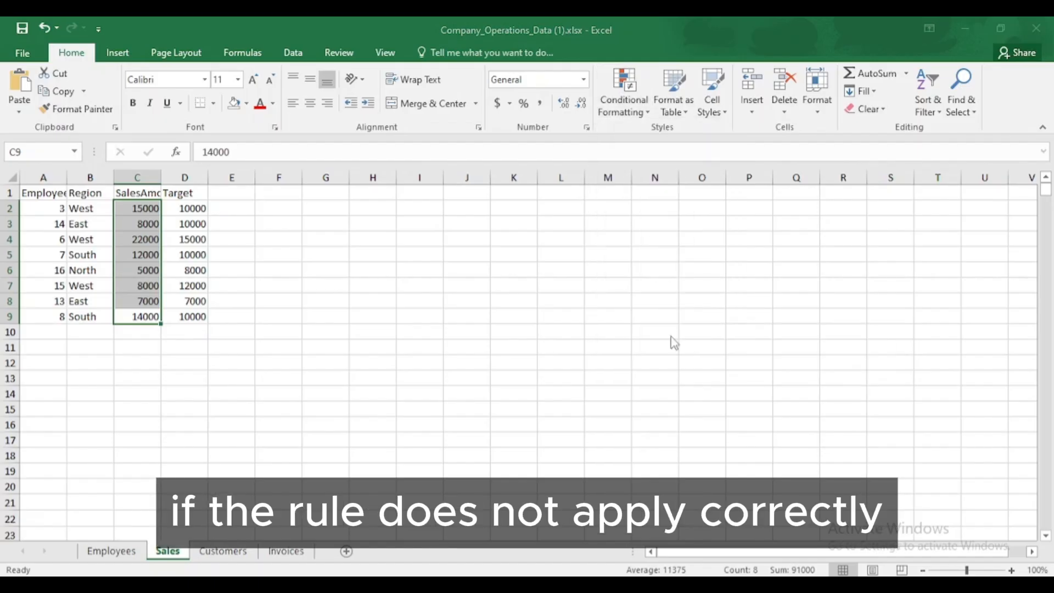
pyautogui.doubleClick(246, 214)
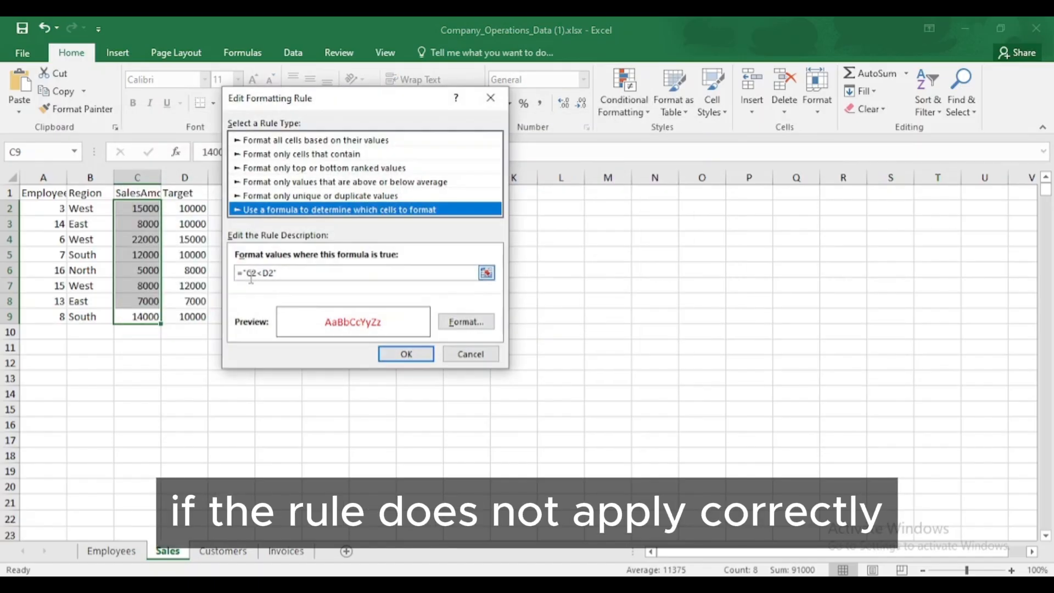
pyautogui.click(248, 273)
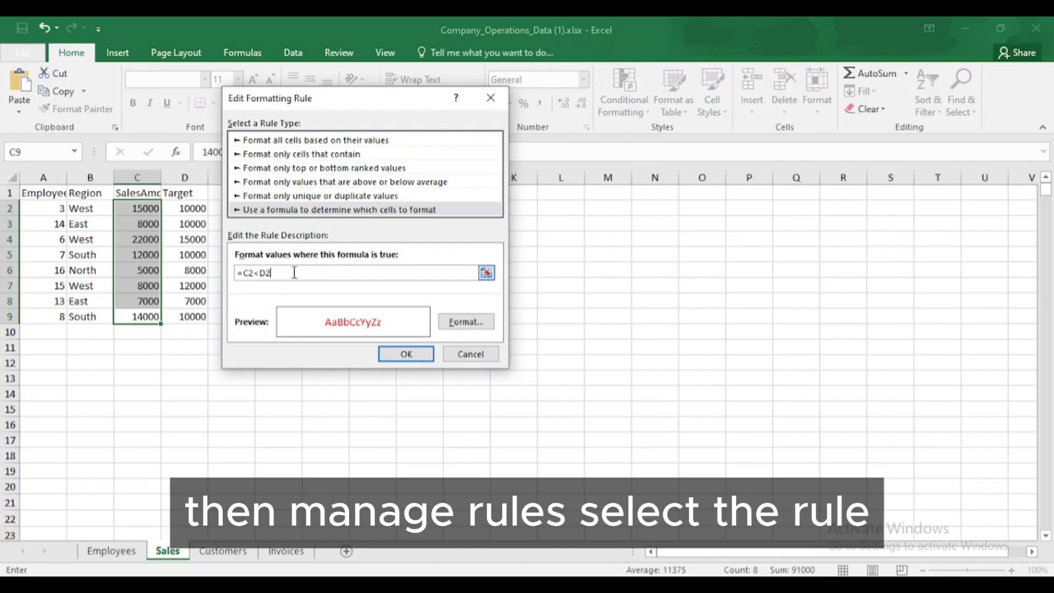
pyautogui.click(407, 354)
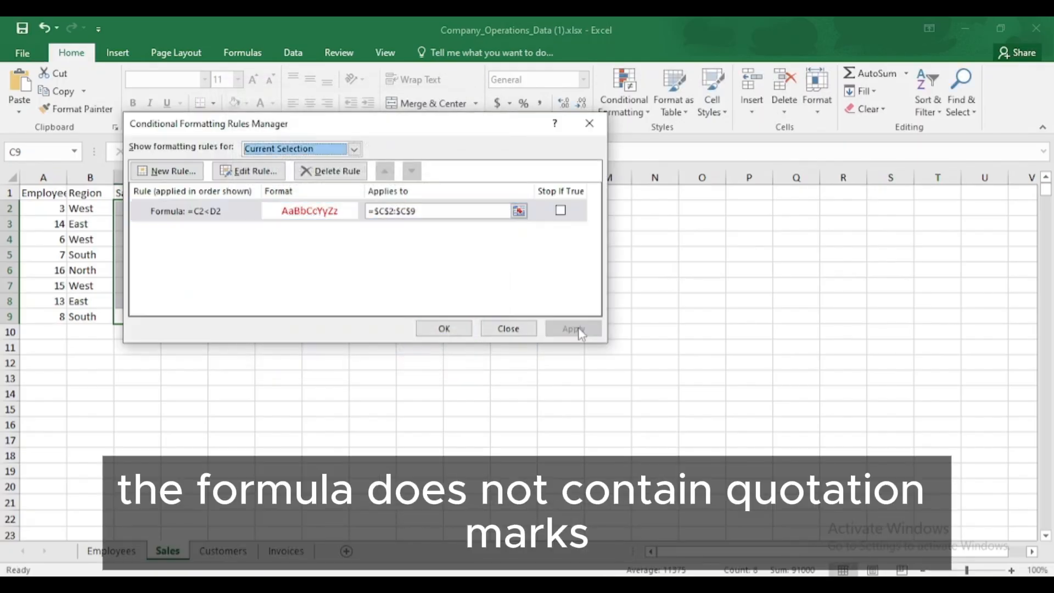
# Close the rules manager and create a second formula-based conditional formatting rule for C2:C9 that tests C2>=D2.
pyautogui.click(462, 328)
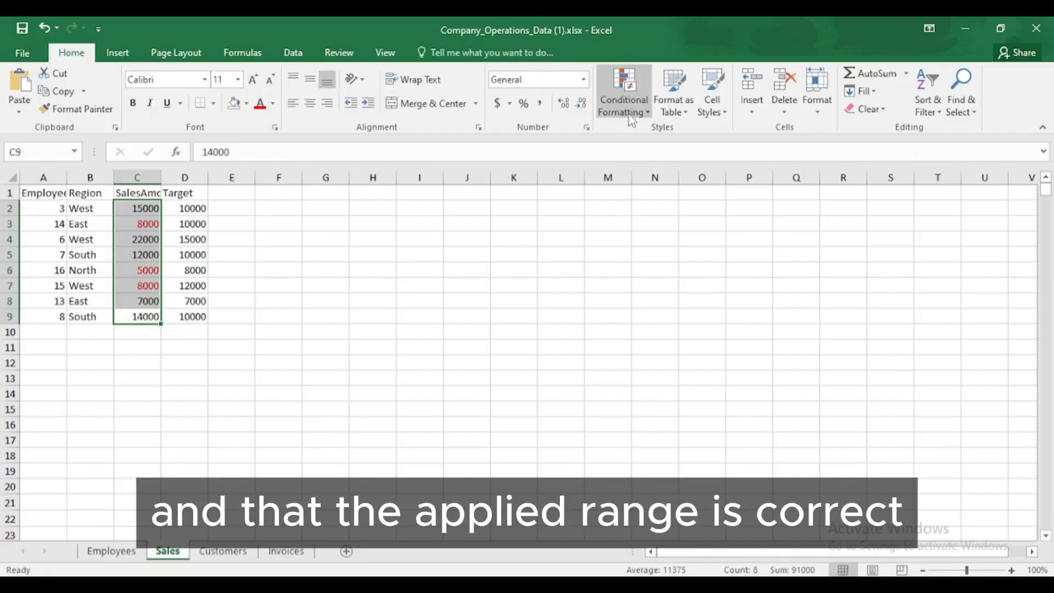
pyautogui.click(631, 118)
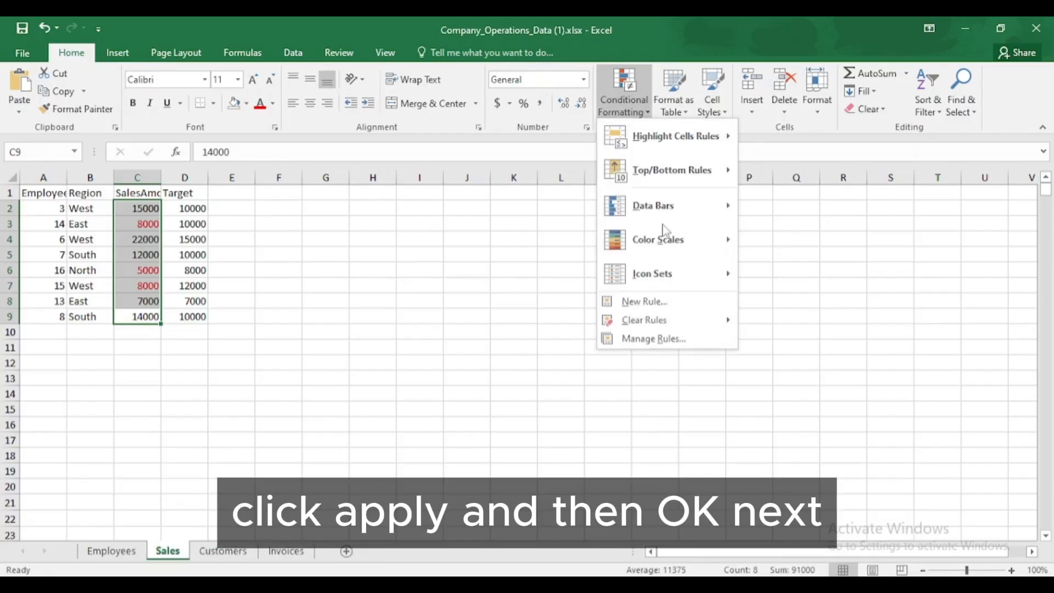
pyautogui.click(671, 305)
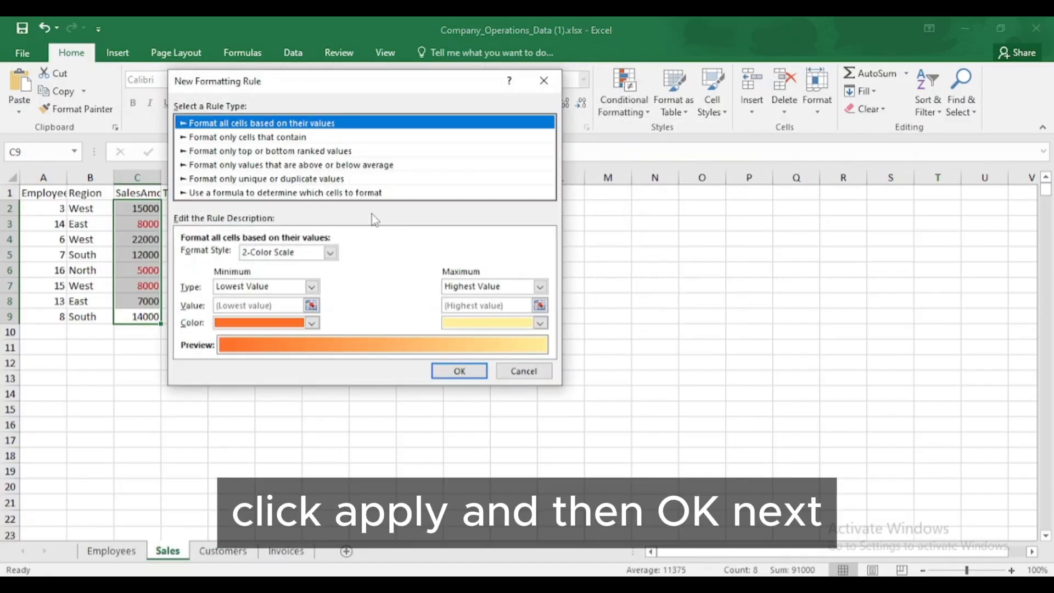
pyautogui.click(343, 193)
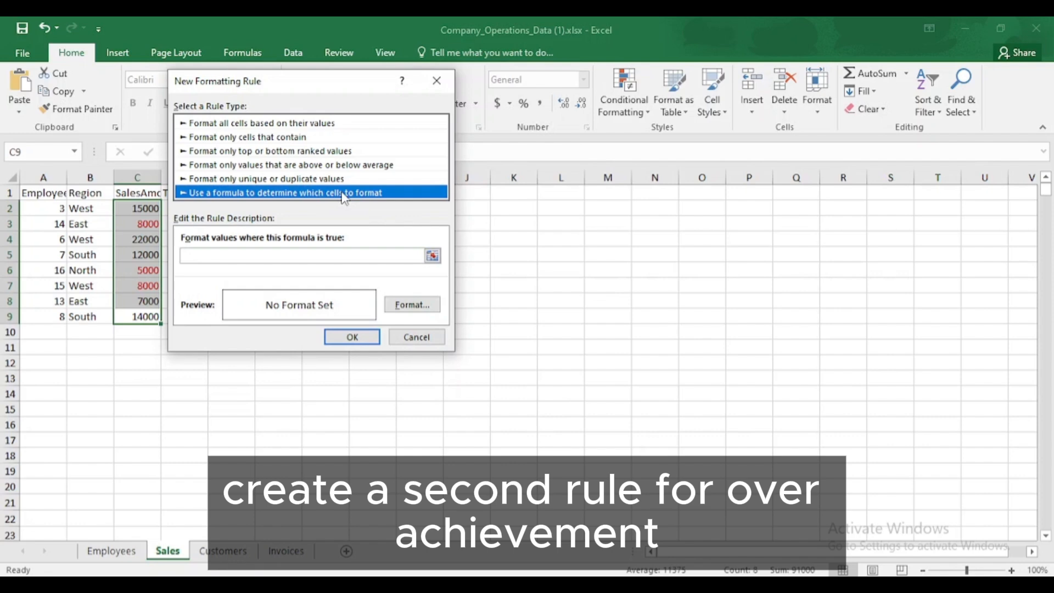
pyautogui.click(292, 256)
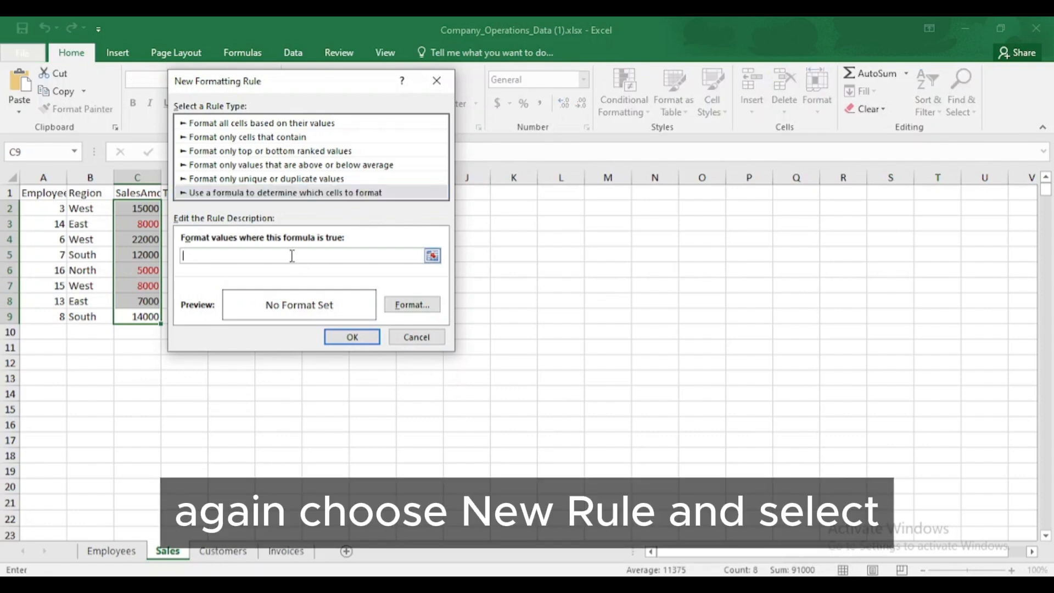
pyautogui.write('c2>')
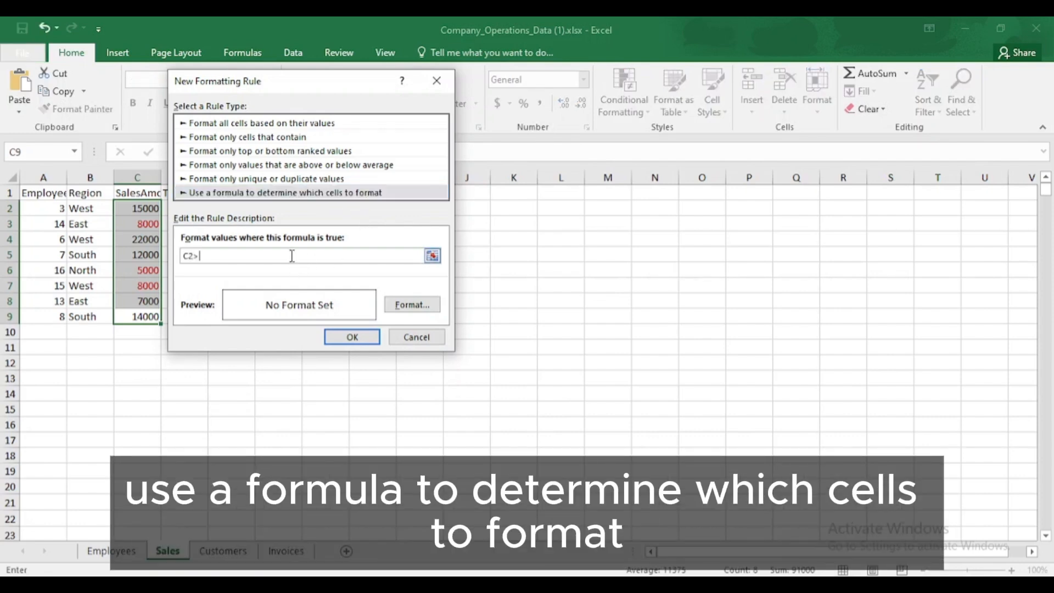
pyautogui.write('=D2')
# Give the second rule a green font colour and apply it to the sales amounts.
pyautogui.click(412, 305)
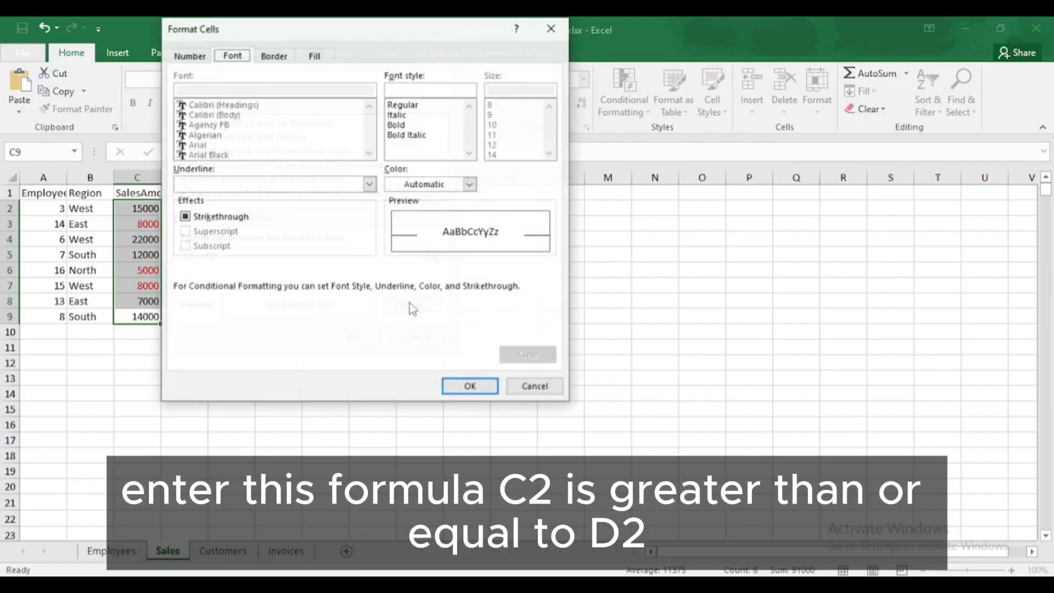
pyautogui.click(470, 184)
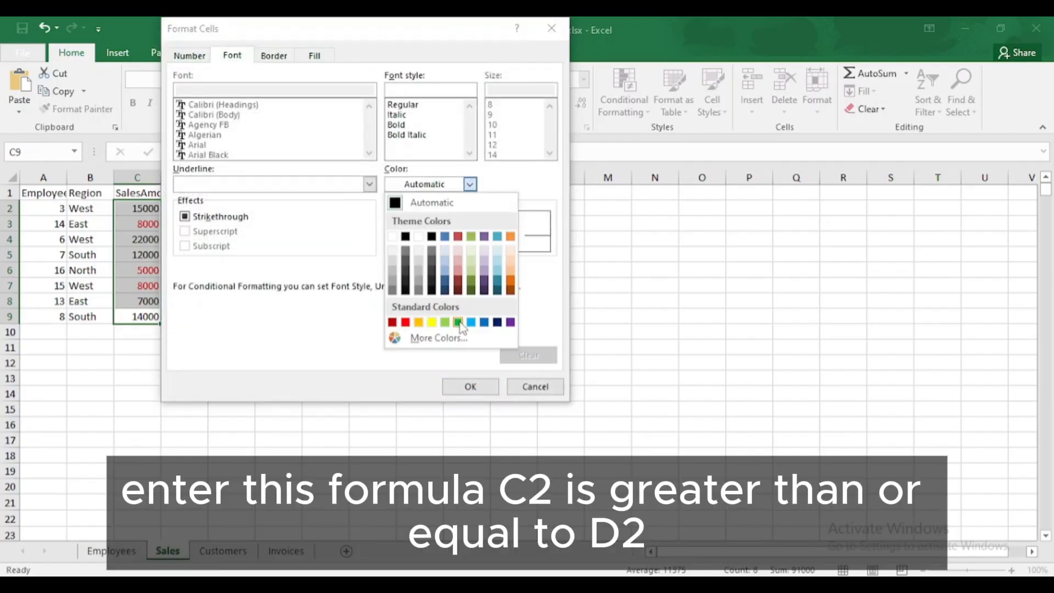
pyautogui.click(458, 323)
pyautogui.click(476, 387)
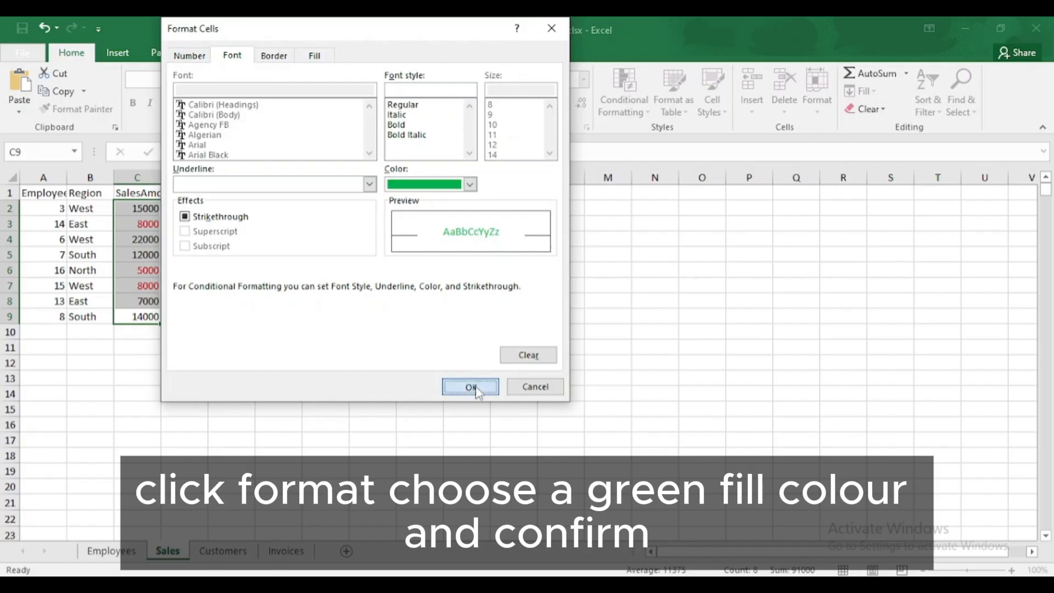
pyautogui.click(367, 347)
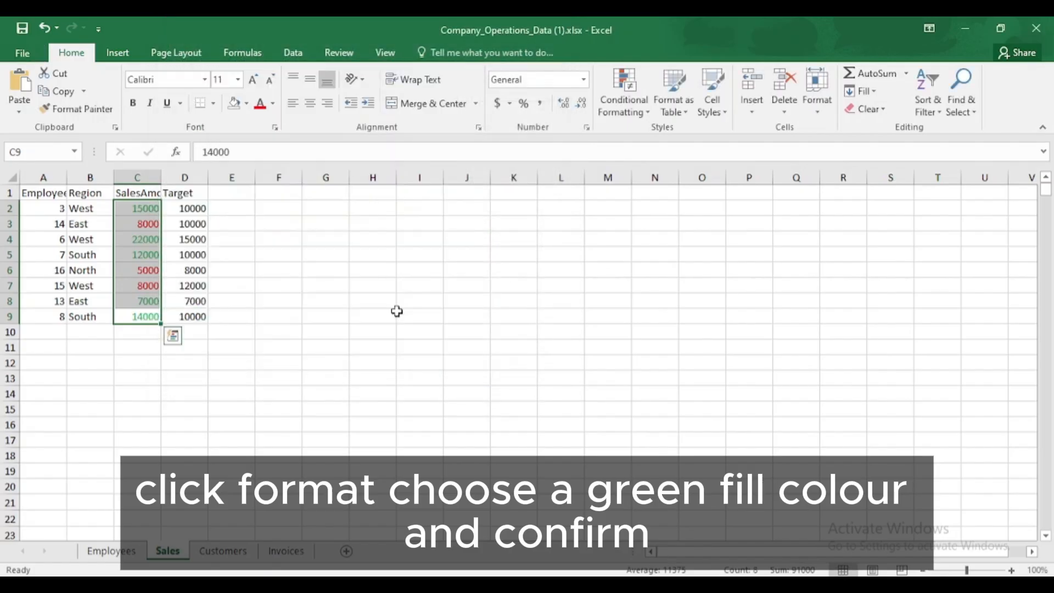
pyautogui.click(263, 267)
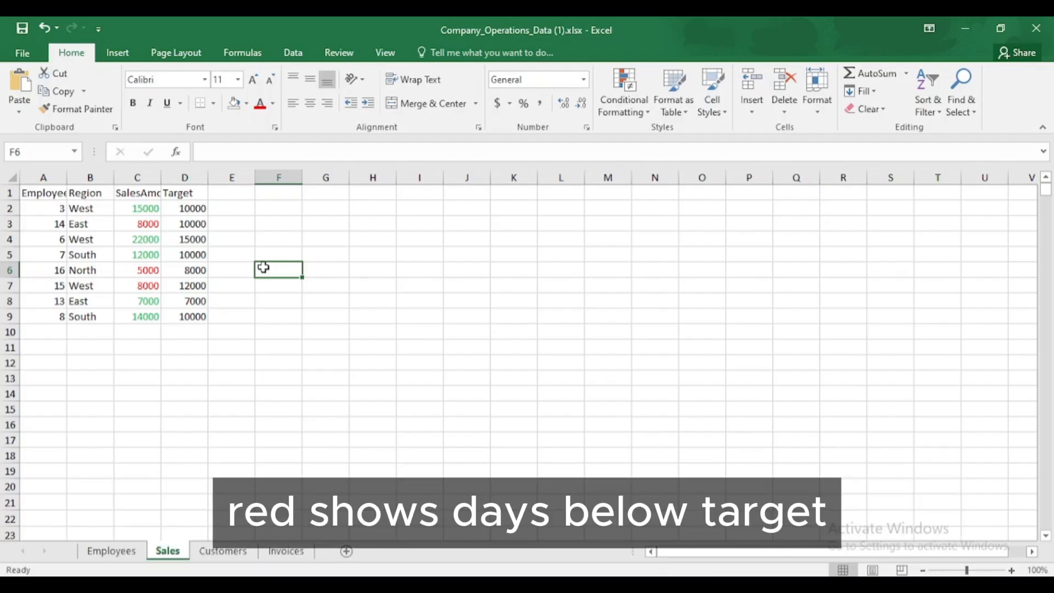
# Test the colour rules by setting the sales amount in C3 to 80000 and restoring it to 8000.
pyautogui.doubleClick(154, 222)
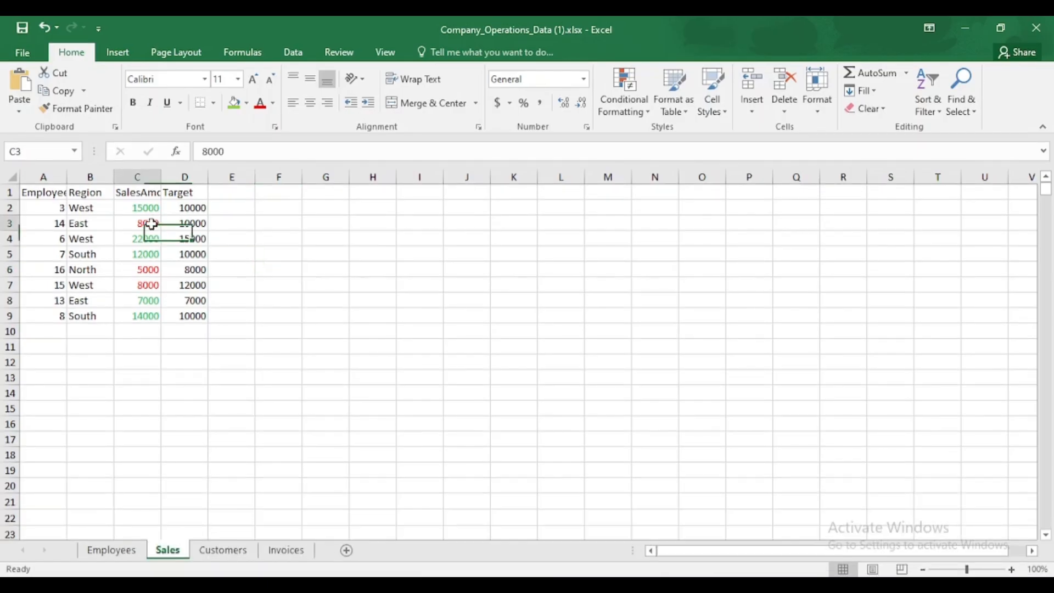
pyautogui.write('0')
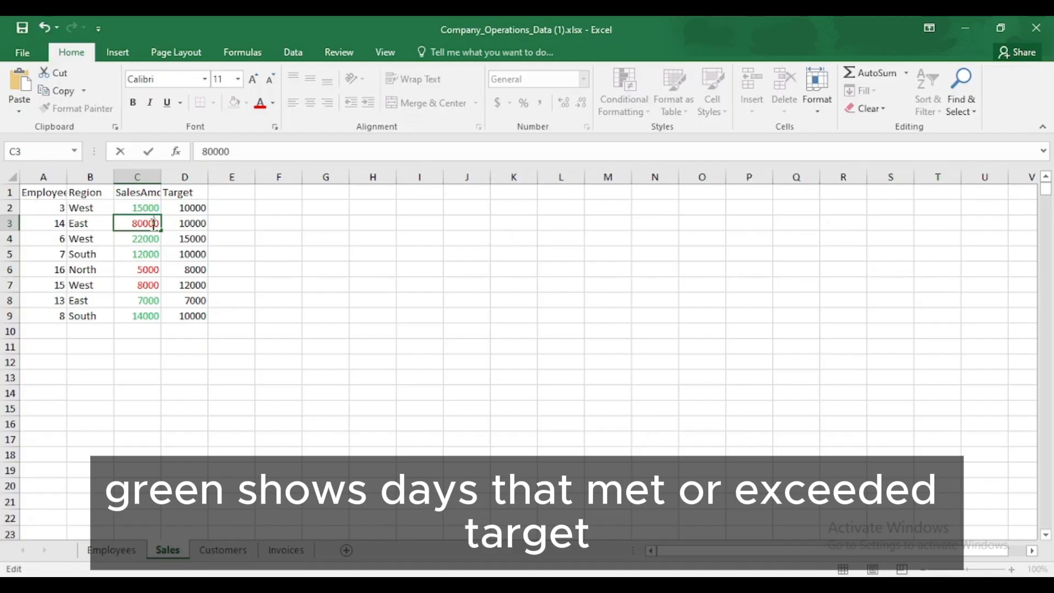
pyautogui.press('Return')
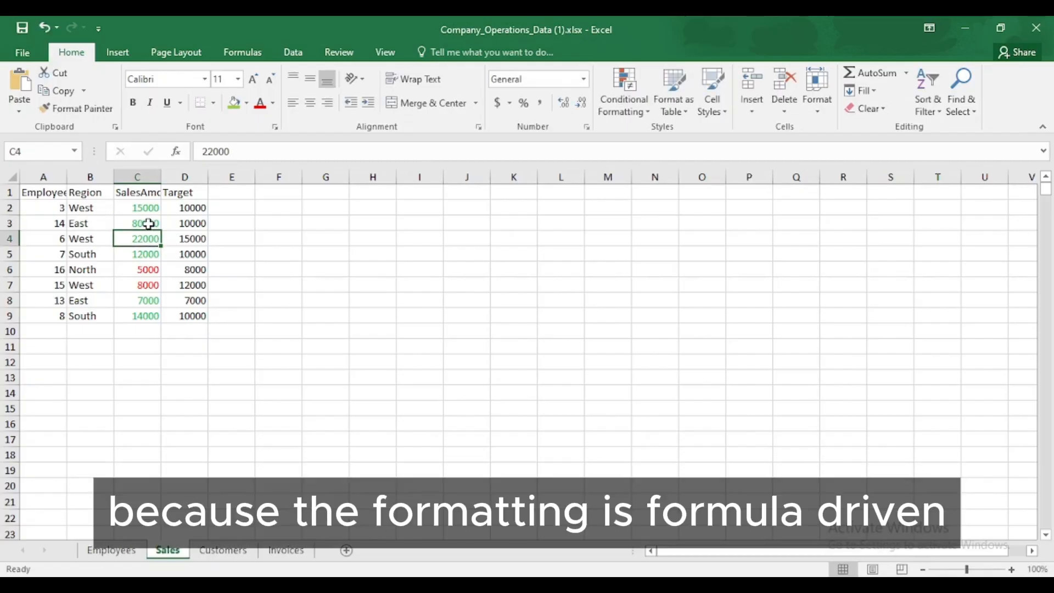
pyautogui.click(148, 224)
pyautogui.doubleClick(148, 223)
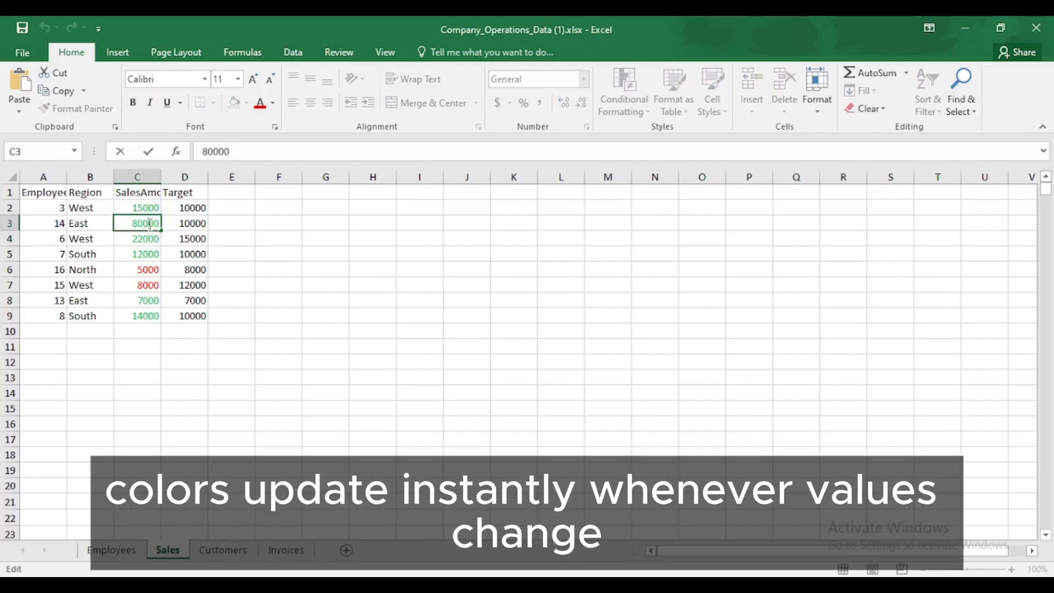
pyautogui.press('BackSpace')
pyautogui.press('Return')
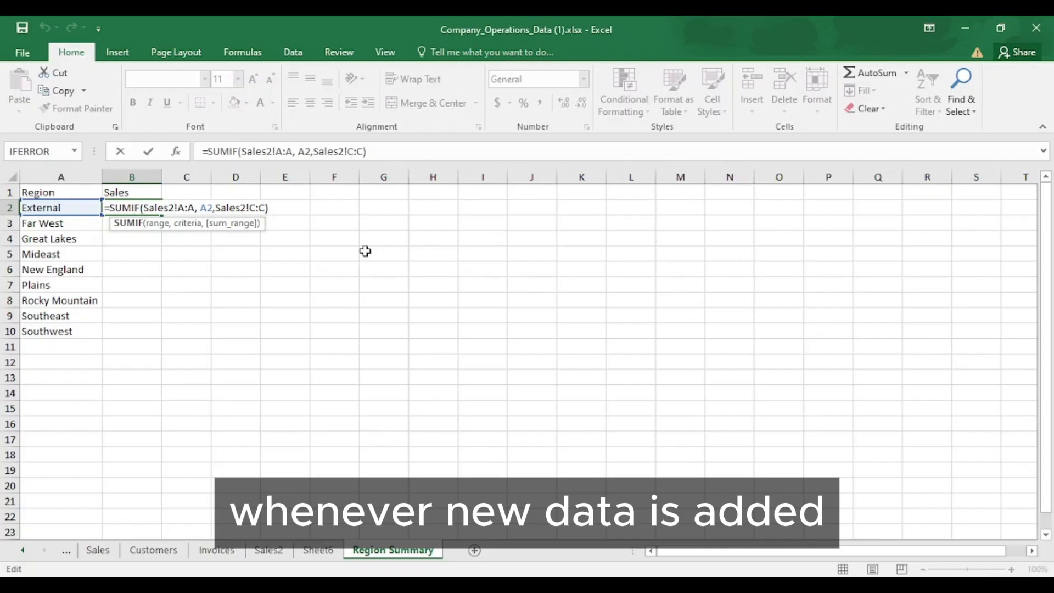
# Enter =SUMIF(Sales2!A:A, A2,Sales2!C:C) in B2 of the Region Summary sheet and fill it down to B10.
pyautogui.press('Return')
pyautogui.click(132, 208)
pyautogui.moveTo(162, 216); pyautogui.dragTo(163, 334)
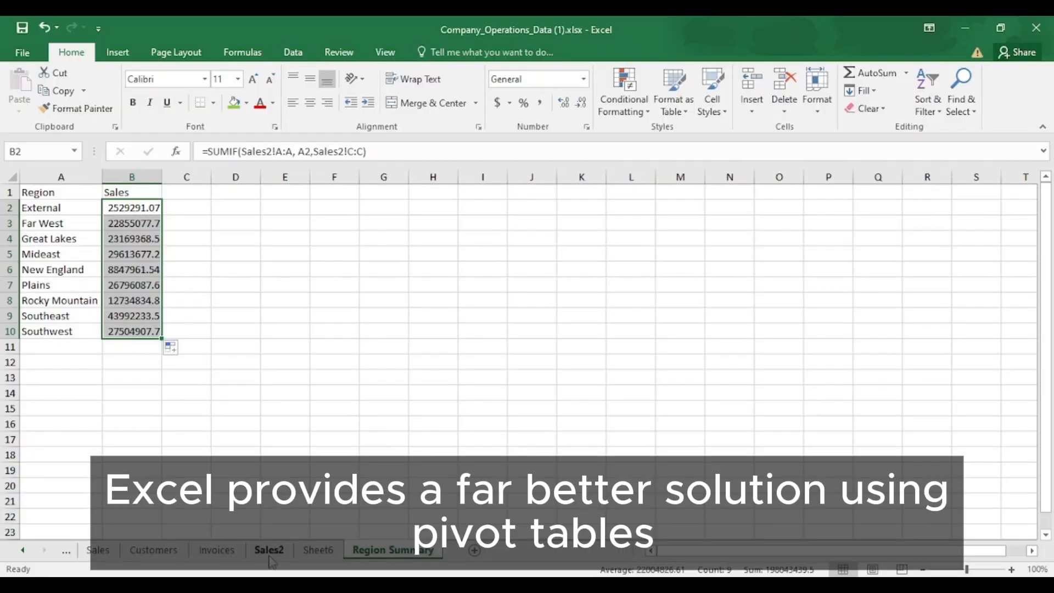
# Create a PivotTable on a new worksheet from the Region, Date and Sales data in the Sales2 sheet.
pyautogui.click(267, 550)
pyautogui.click(149, 364)
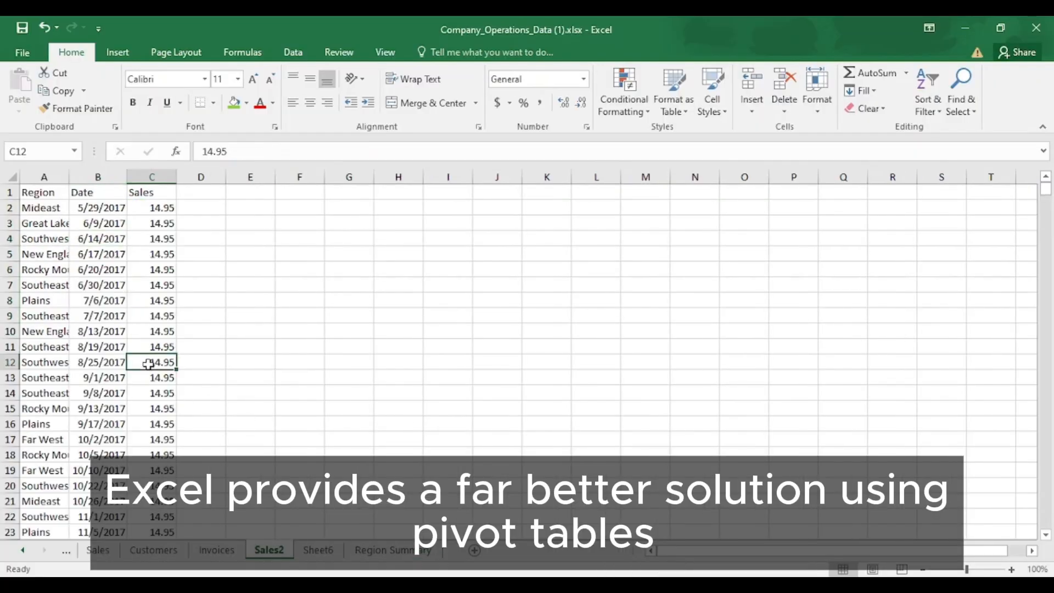
pyautogui.click(113, 54)
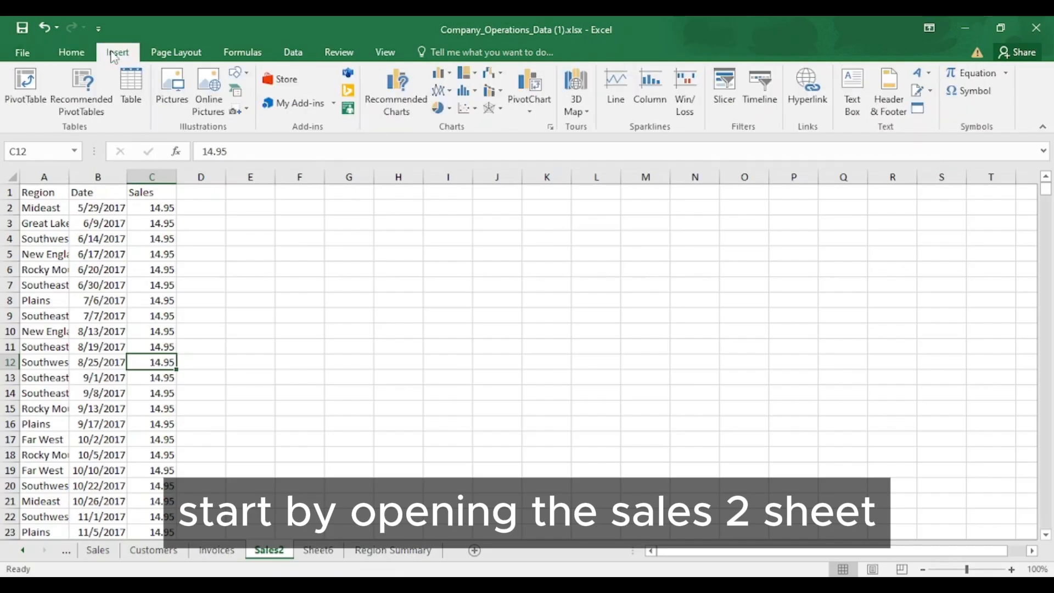
pyautogui.click(22, 90)
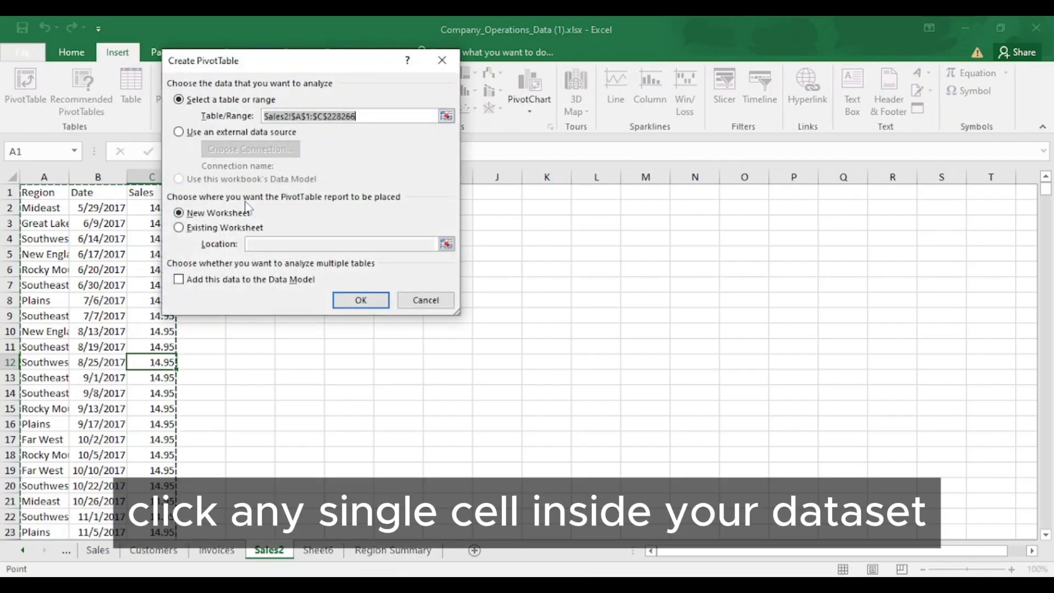
pyautogui.click(351, 299)
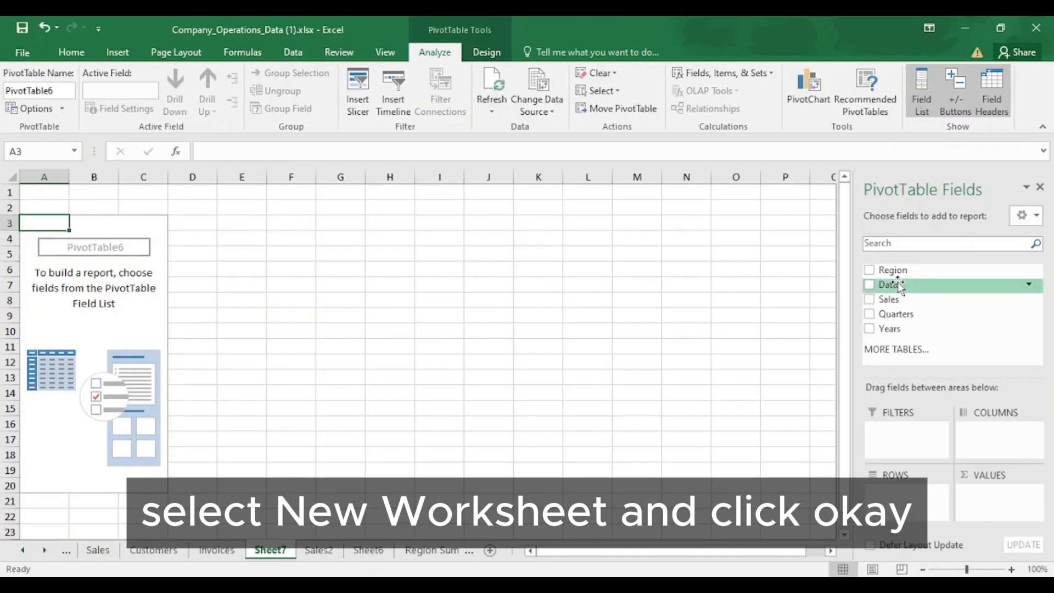
# Lay out the PivotTable with Date as columns, Region as rows and the sum of Sales as values.
pyautogui.moveTo(888, 285); pyautogui.dragTo(983, 442)
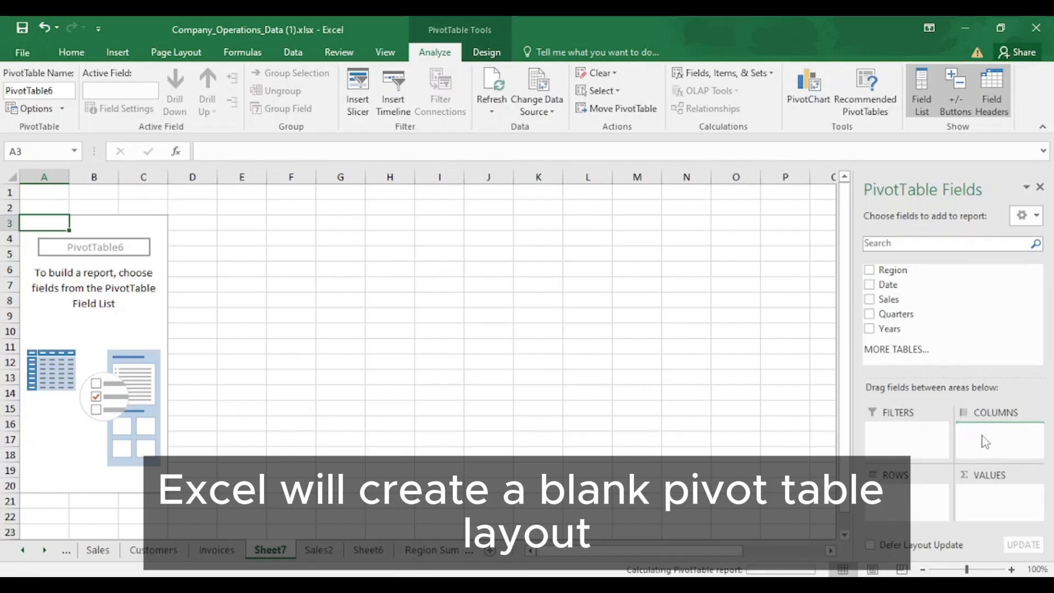
pyautogui.moveTo(902, 271); pyautogui.dragTo(904, 494)
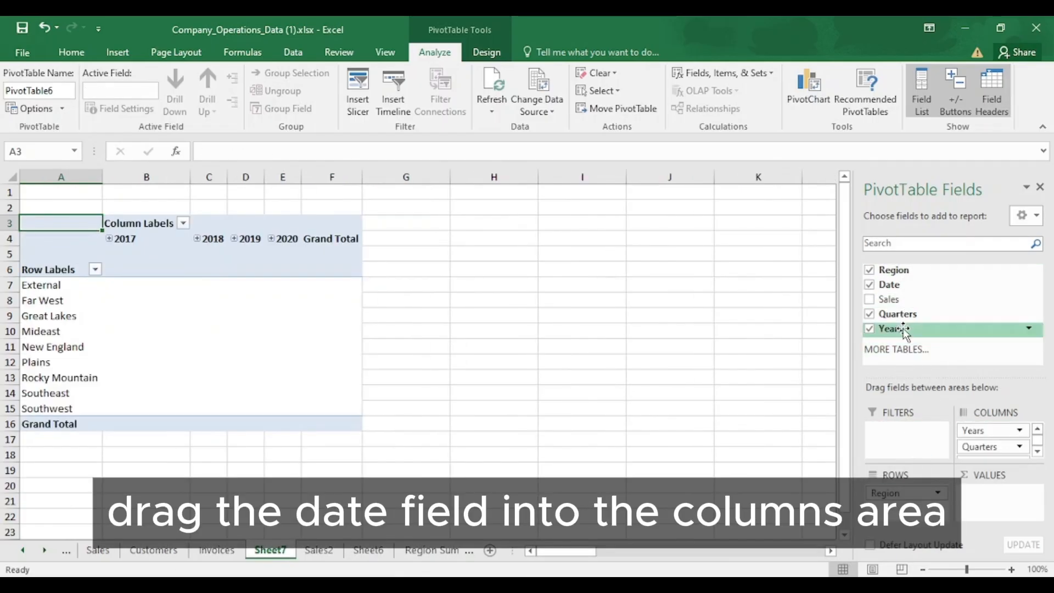
pyautogui.click(869, 299)
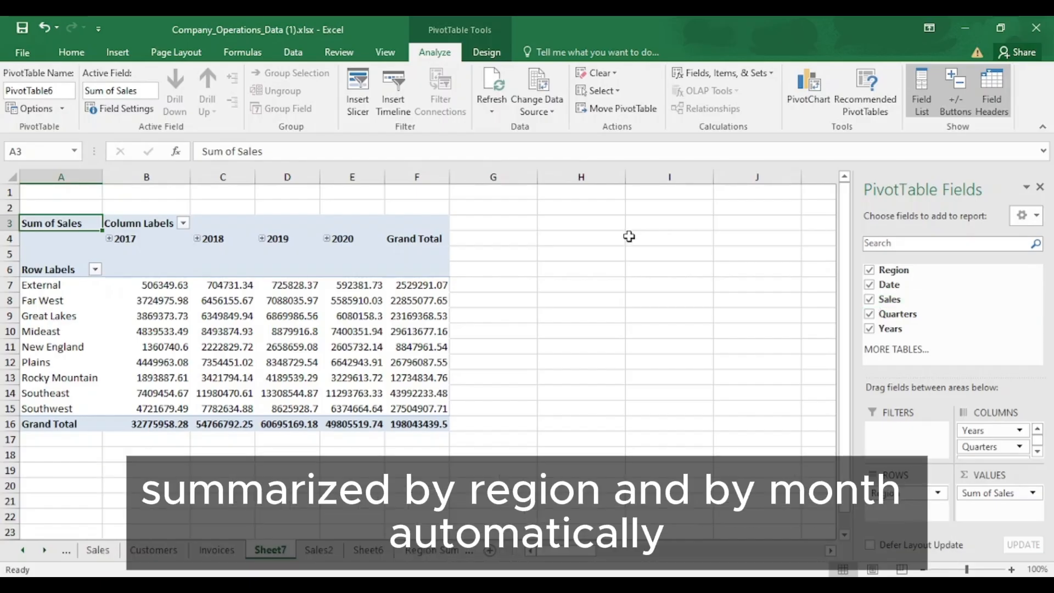
# Refresh the regional sales PivotTable from its source data.
pyautogui.click(423, 288)
pyautogui.rightClick(424, 289)
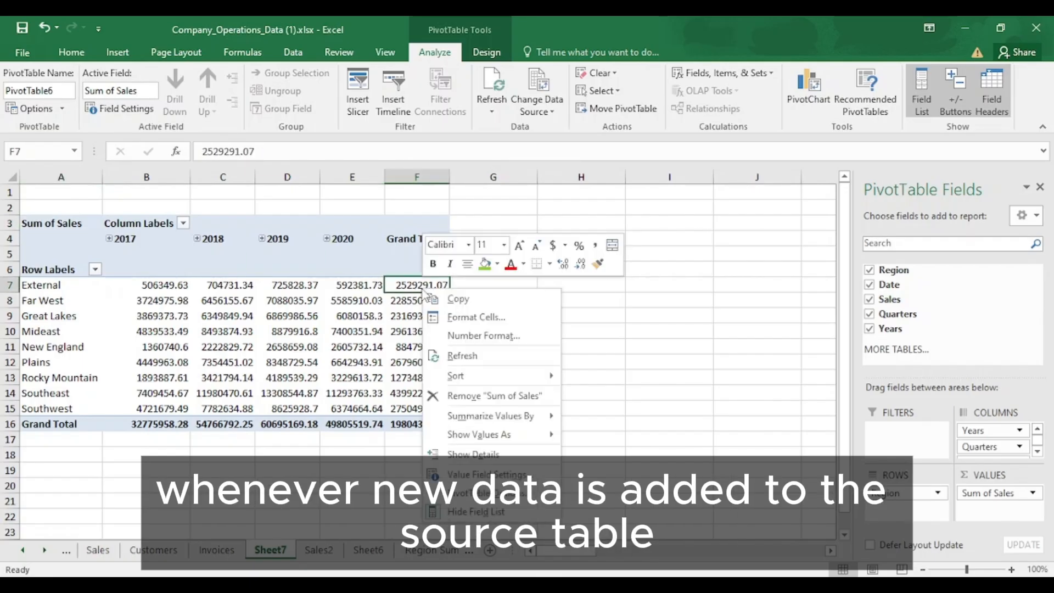
pyautogui.click(463, 357)
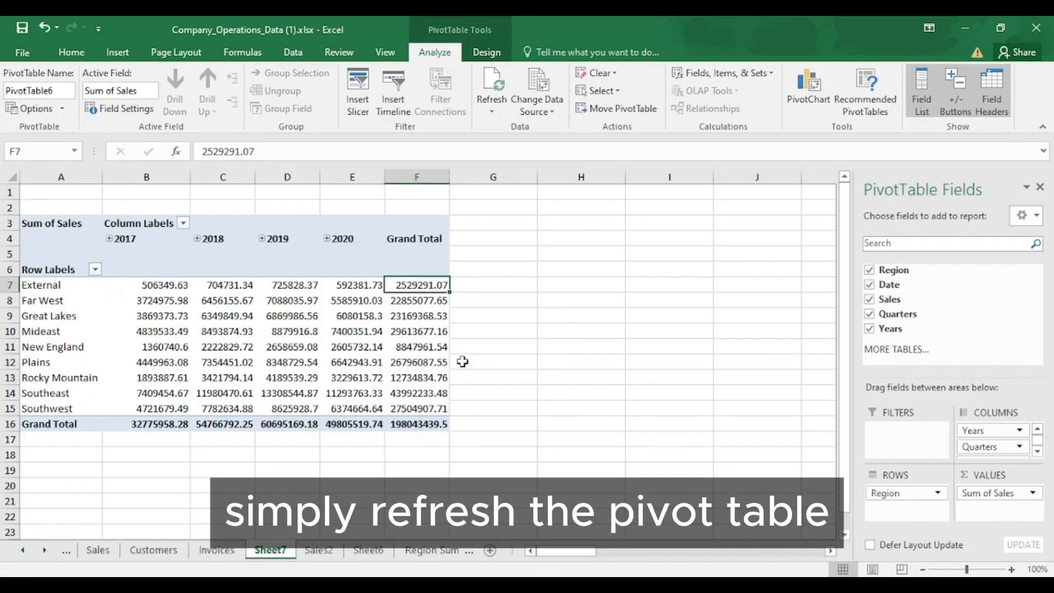